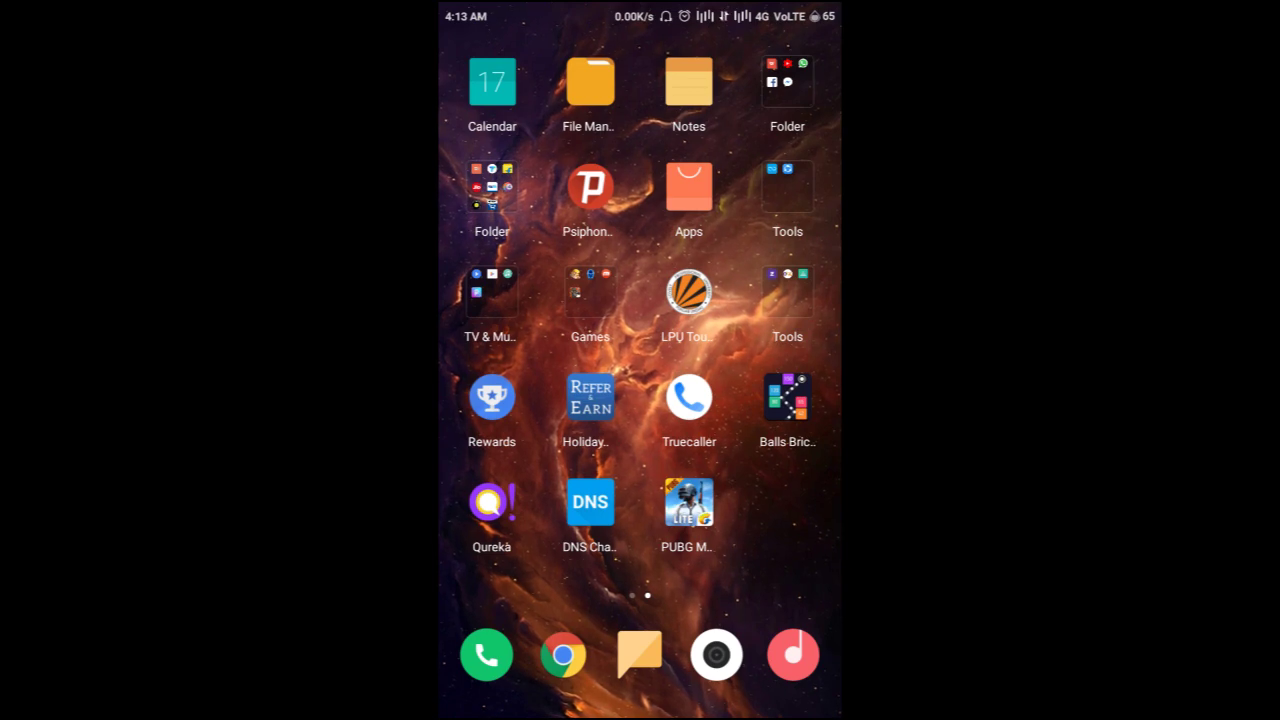
- Swipe back to the clock-widget home page and open the PUBG Mobile Lite download page
mouse_move(500, 400)
left_mouse_down()
mouse_move(780, 400)
mouse_move(500, 400)
left_mouse_up()
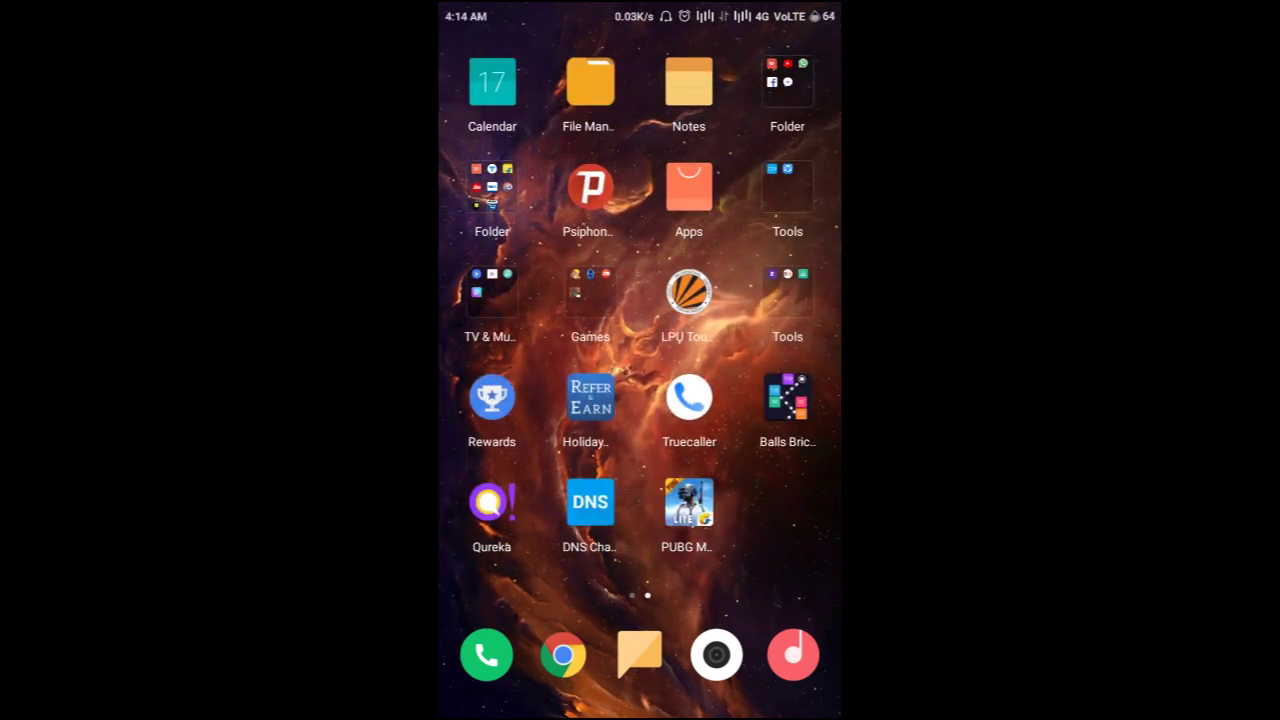
left_click_drag(500, 400, 780, 400)
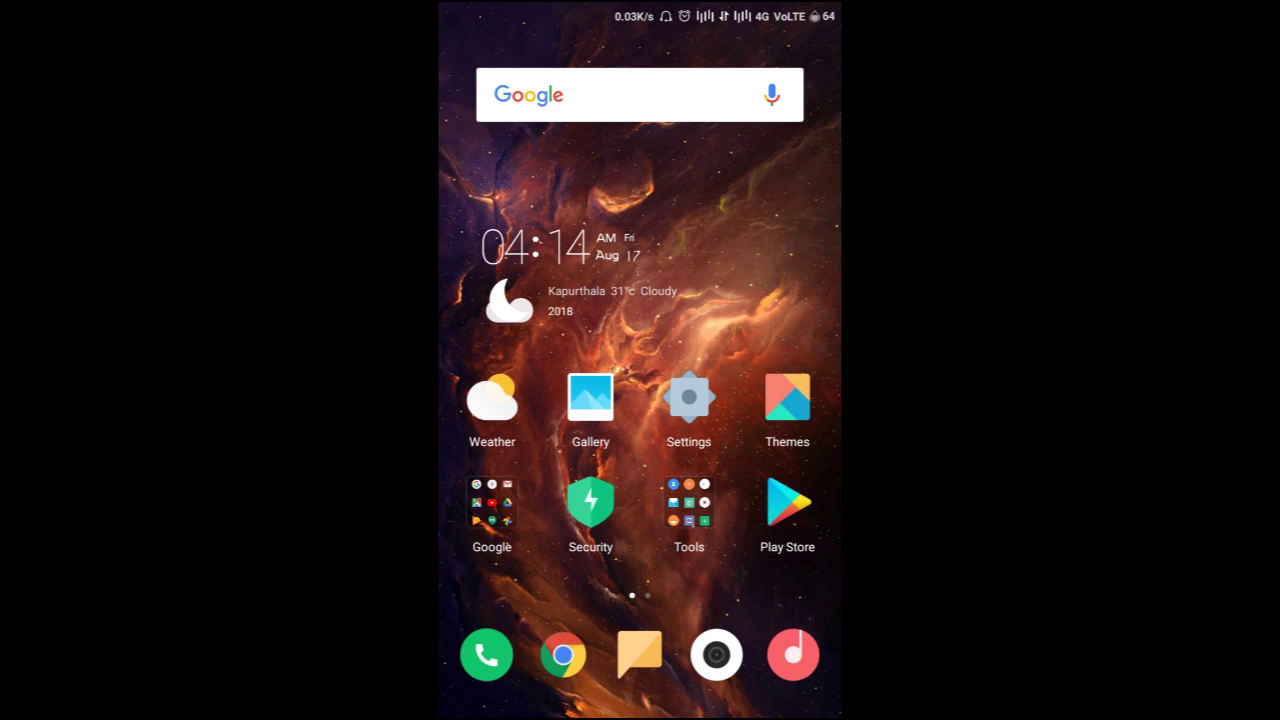
mouse_move(780, 400)
left_mouse_down()
mouse_move(500, 400)
mouse_move(780, 400)
left_mouse_up()
left_click(563, 655)
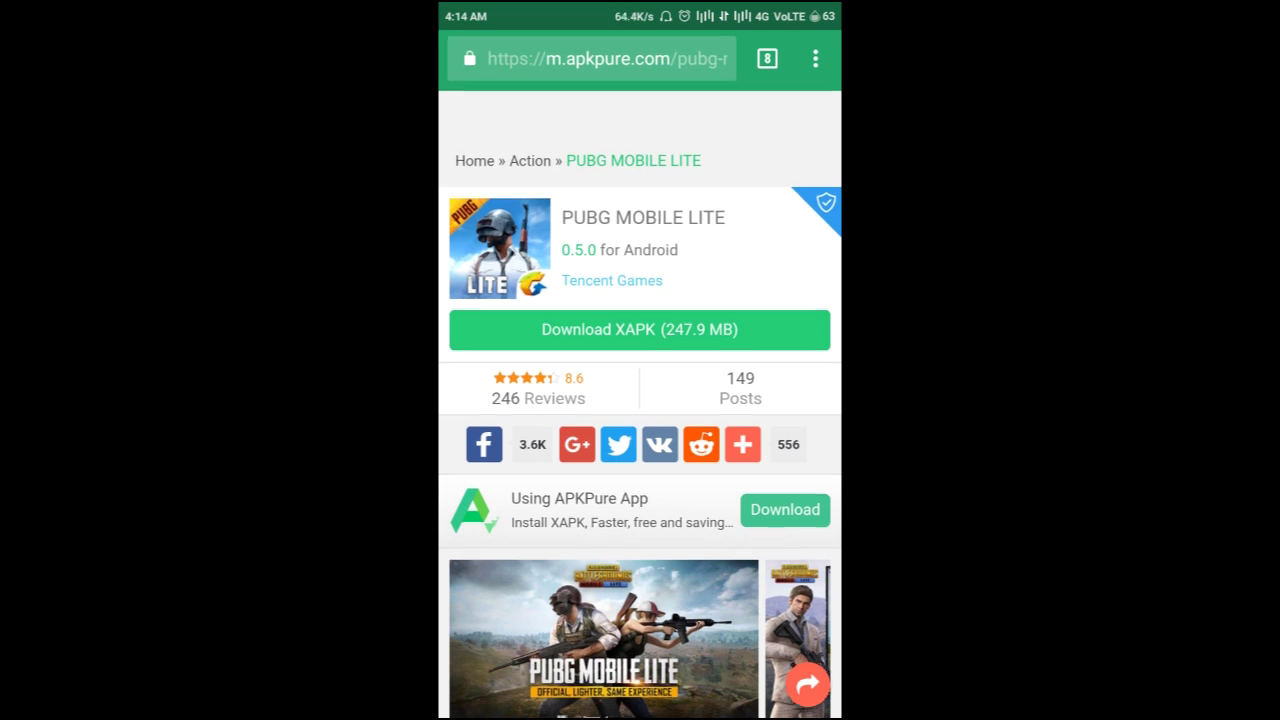
scroll(640, 400, "down", 3)
scroll(640, 400, "up", 2)
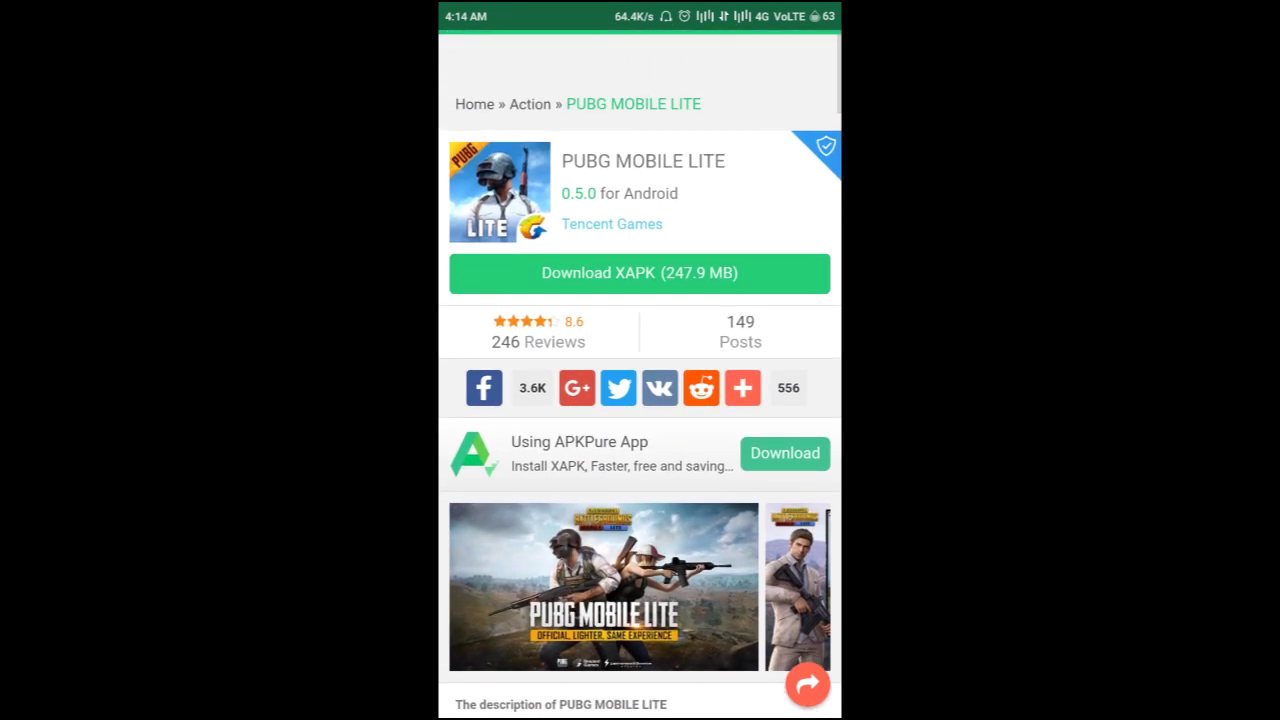
scroll(640, 400, "up", 2)
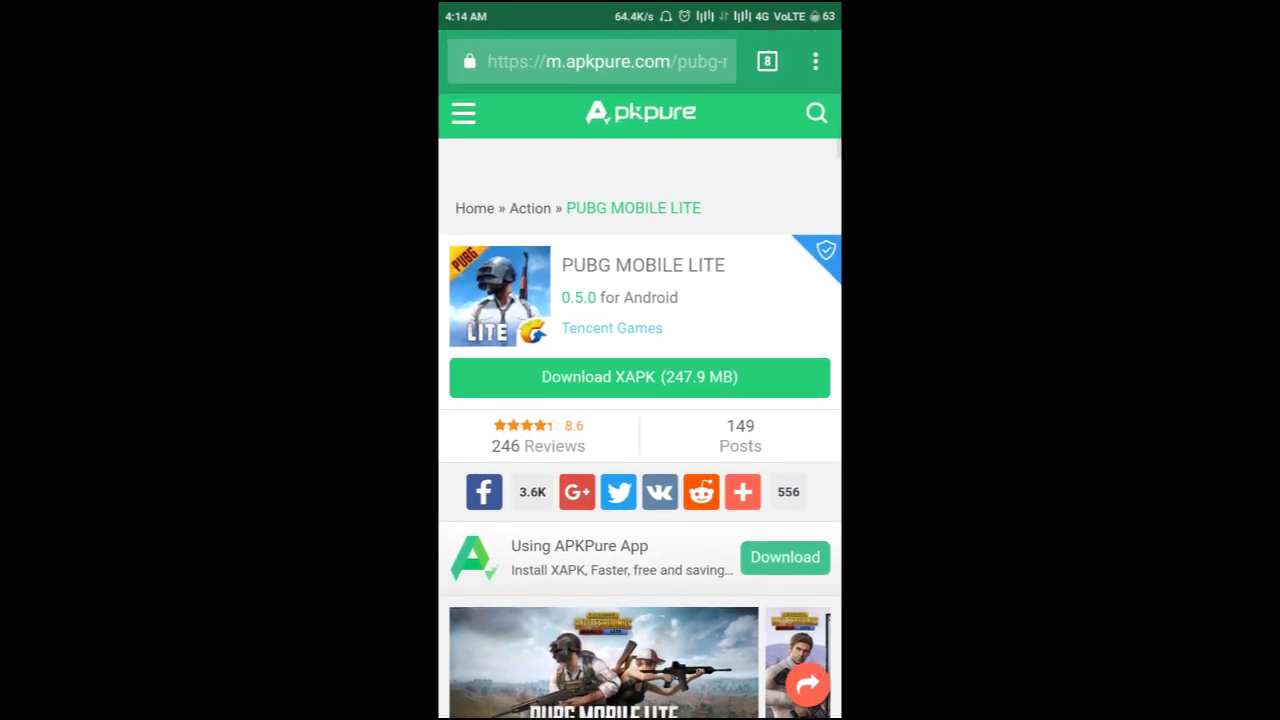
scroll(640, 400, "down", 2)
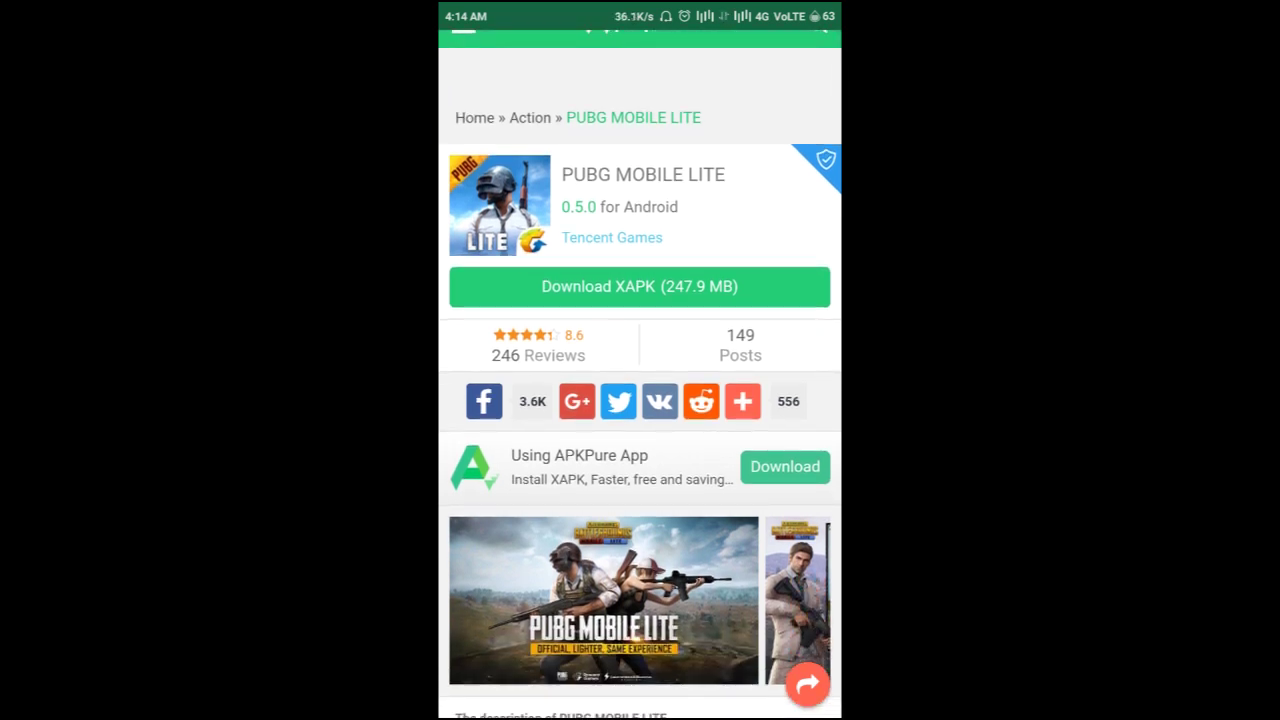
scroll(640, 400, "up", 2)
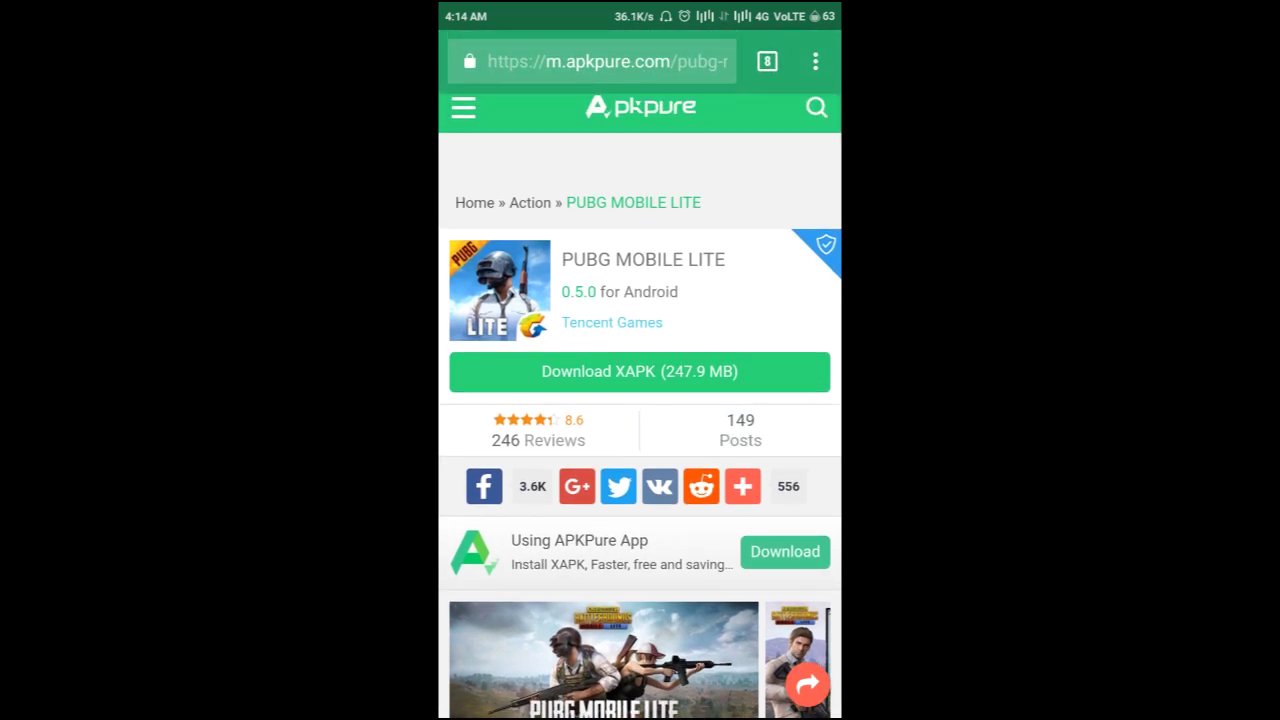
key("super")
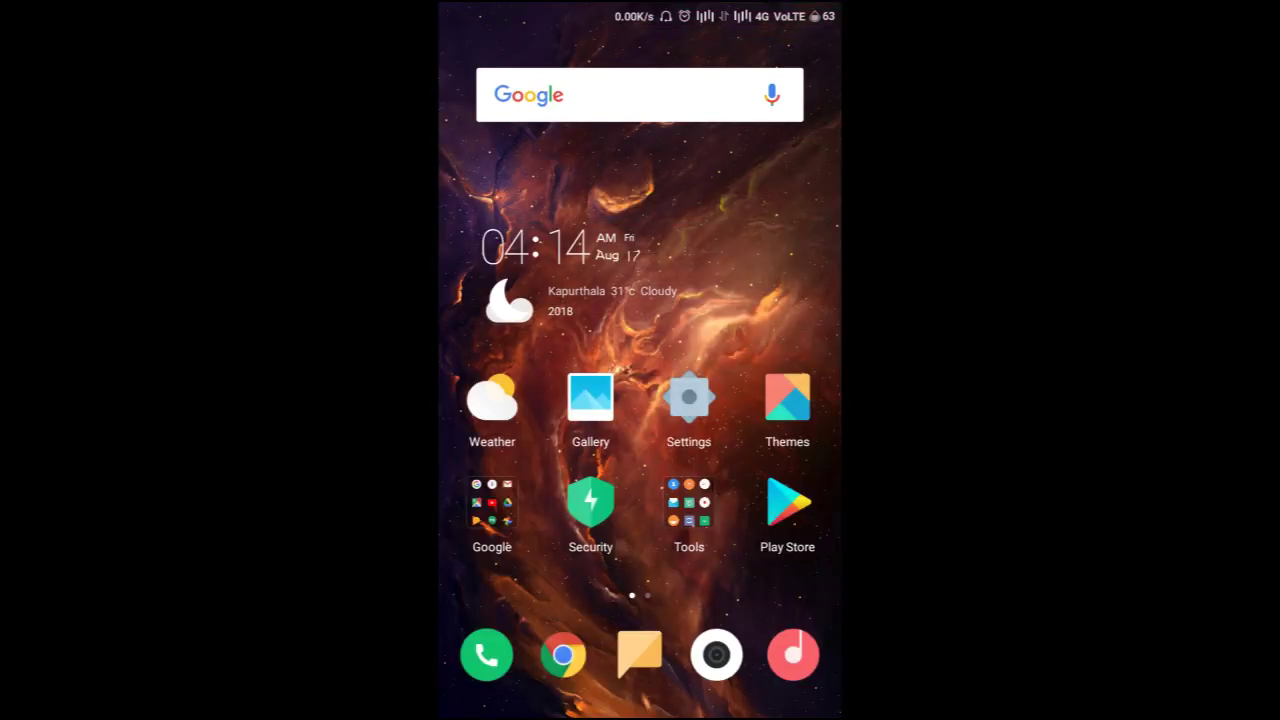
- Scroll the Internal storage folder grid and open the Download folder
scroll(640, 360, "right", 3)
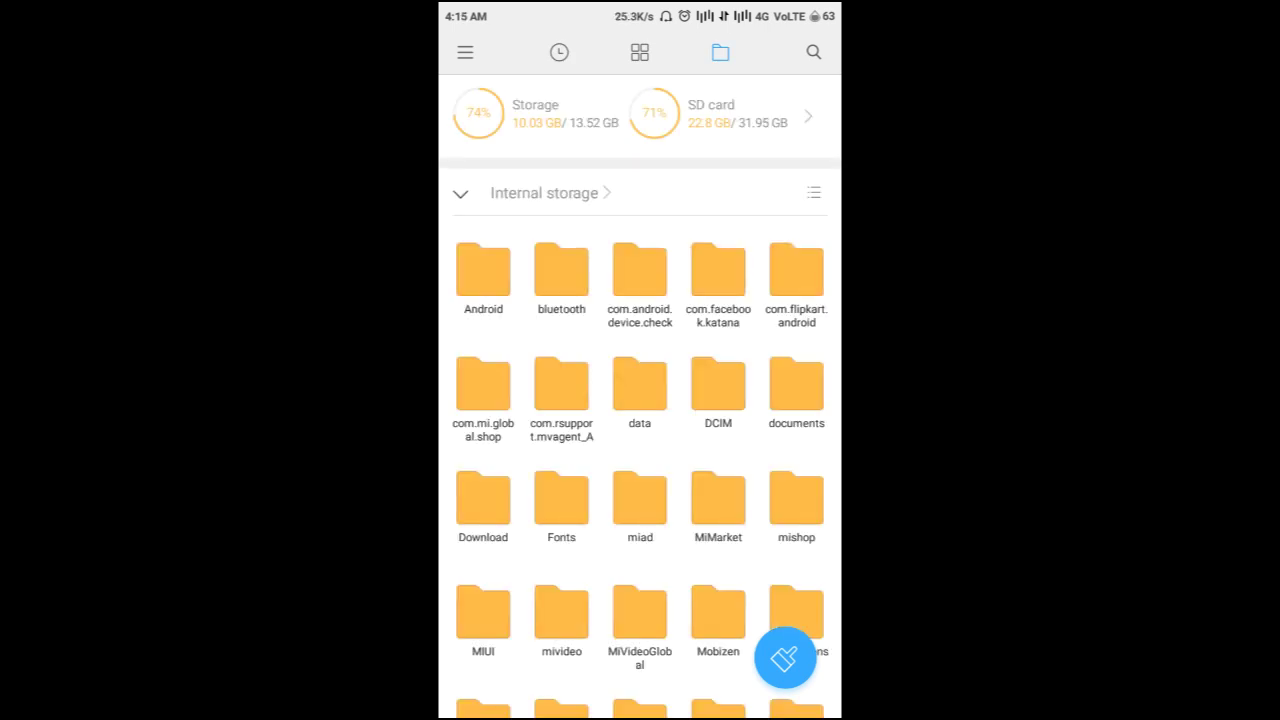
scroll(640, 420, "down", 3)
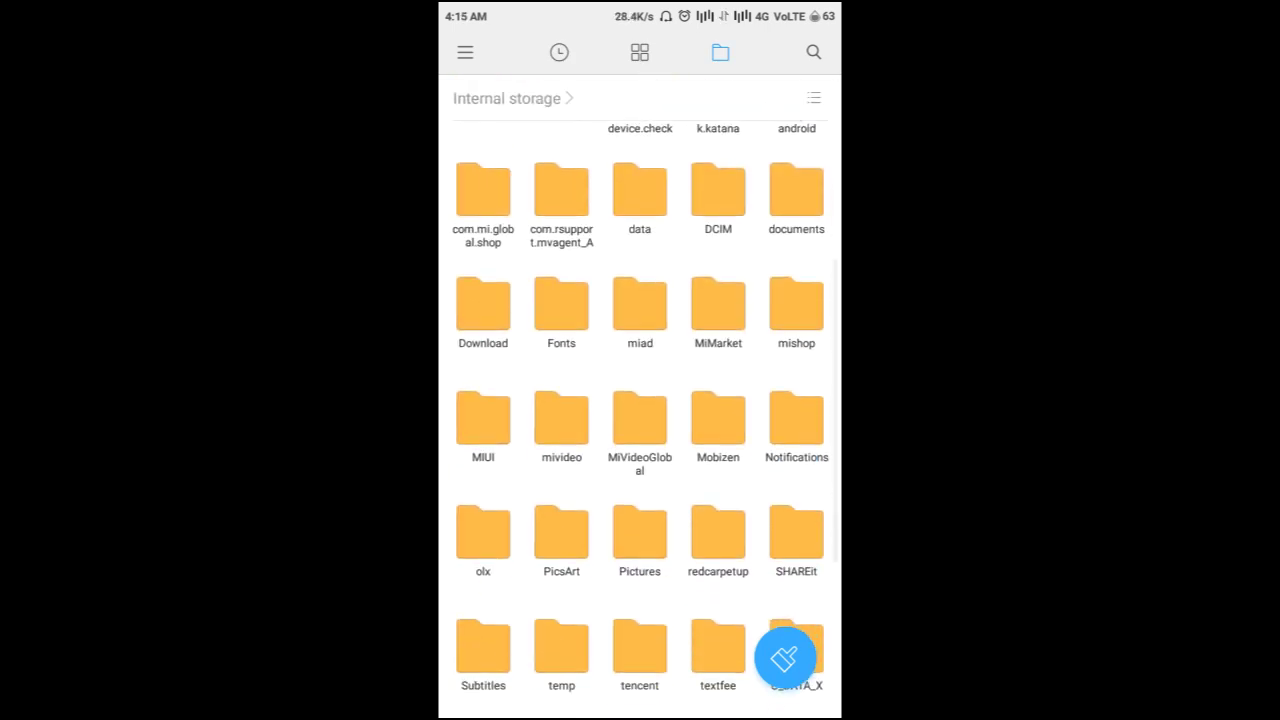
scroll(640, 420, "down", 2)
scroll(640, 420, "up", 1)
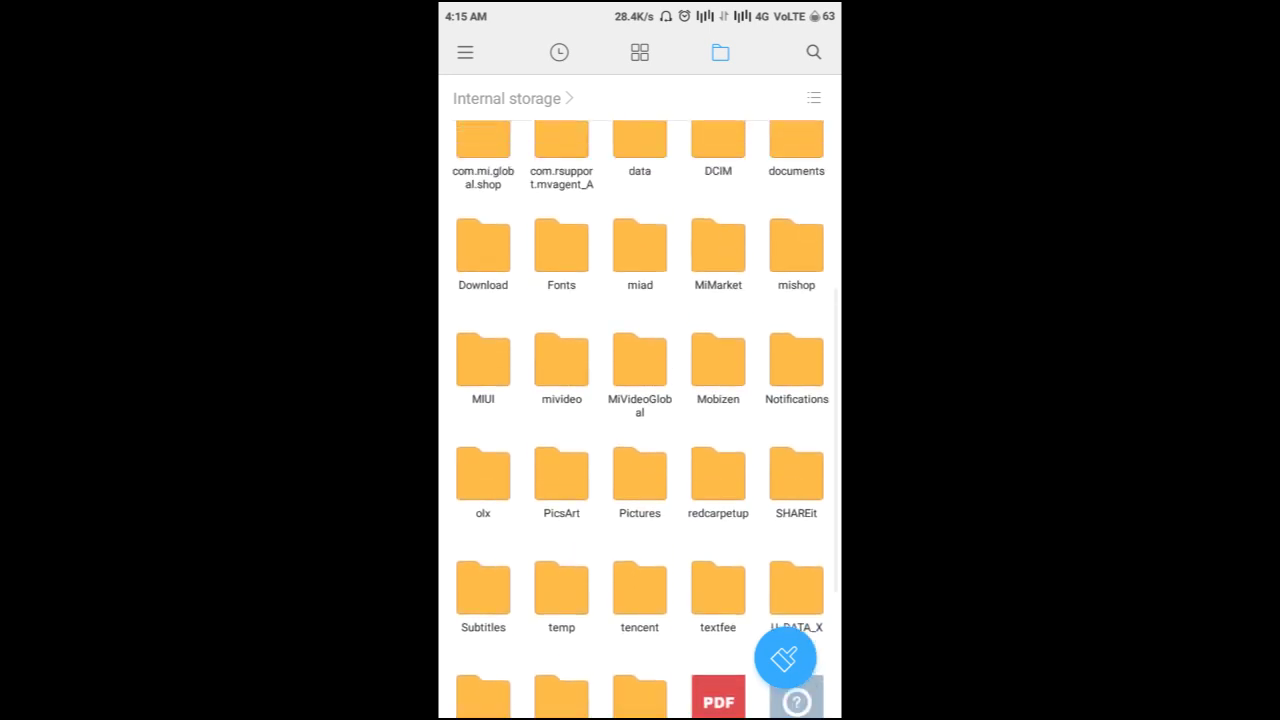
scroll(640, 420, "up", 2)
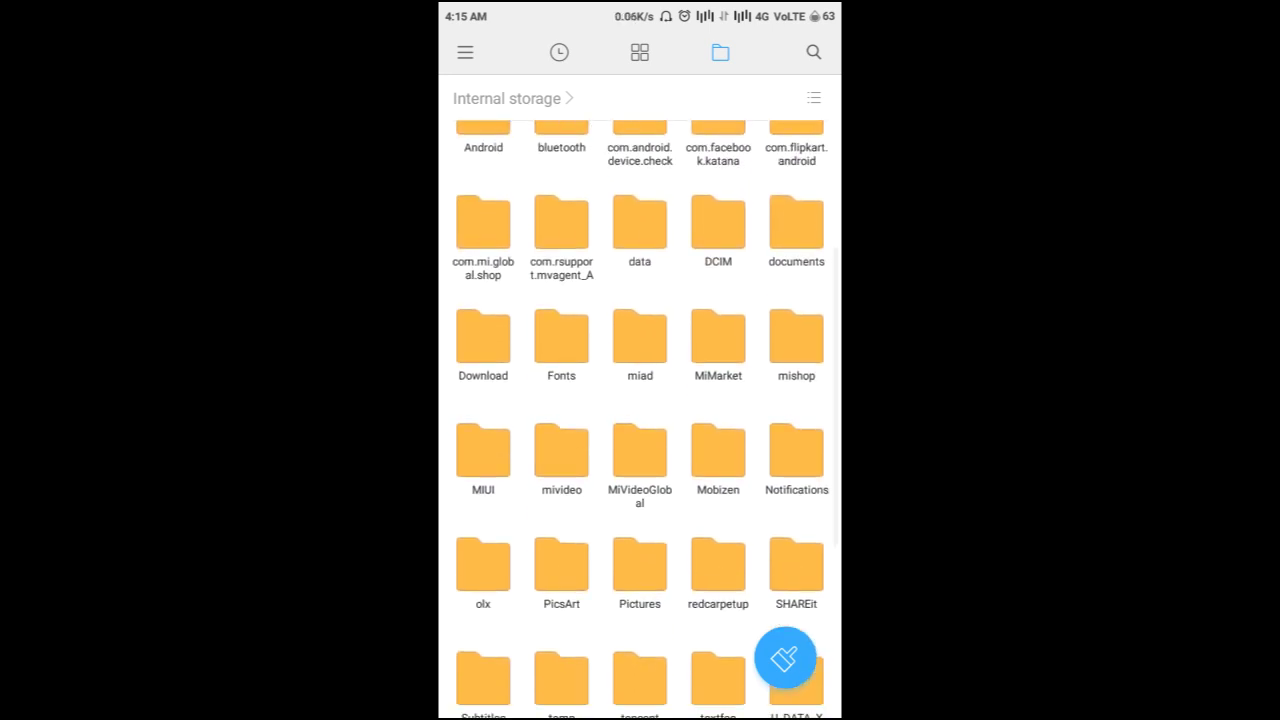
scroll(640, 420, "down", 3)
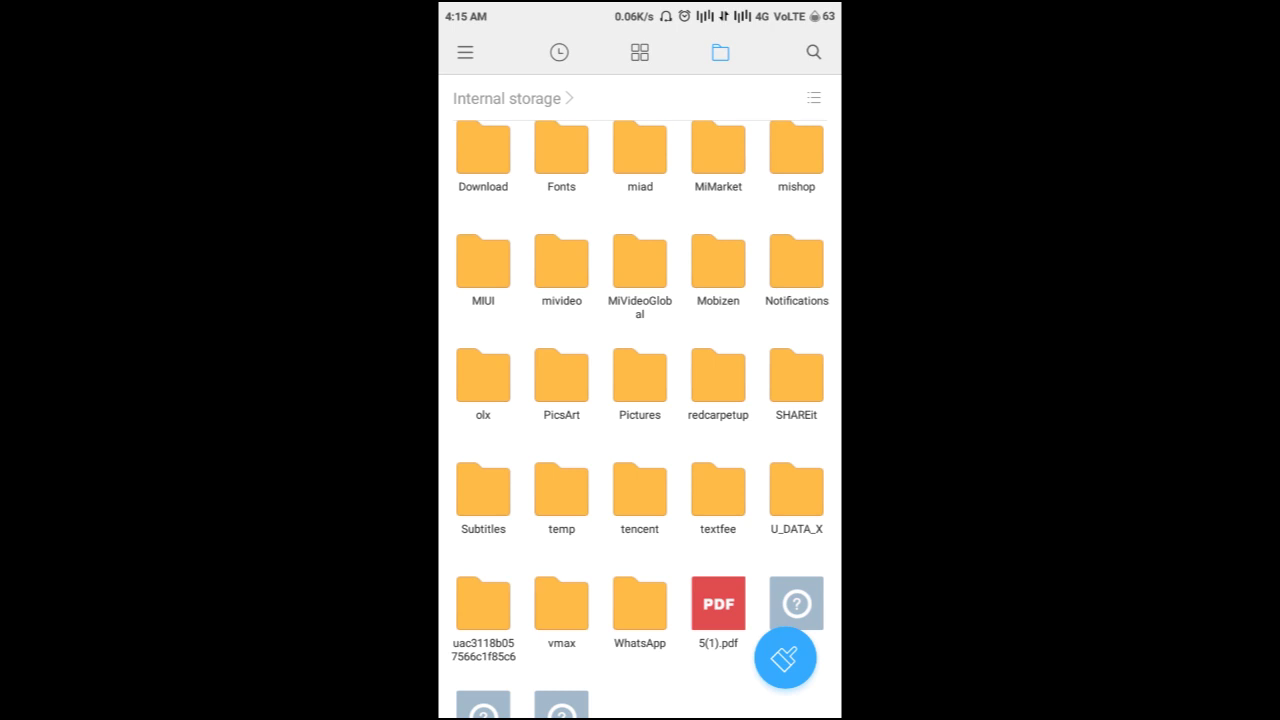
scroll(640, 420, "up", 2)
left_click(483, 295)
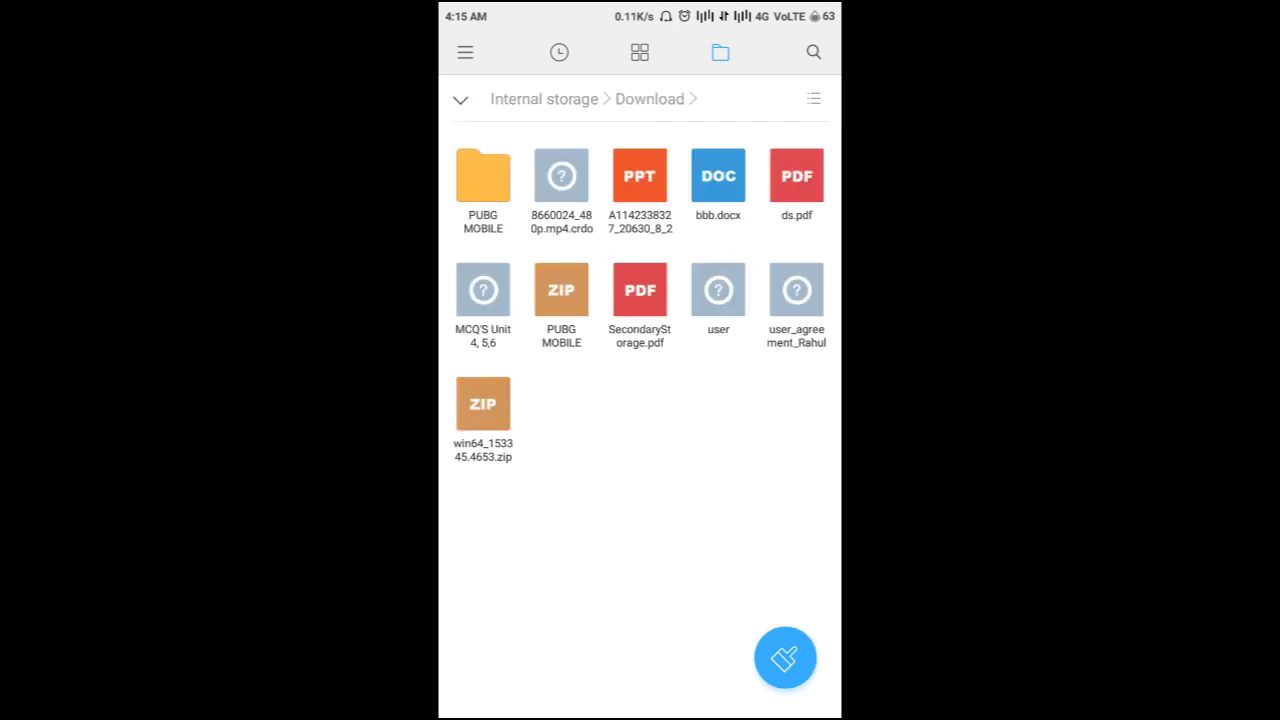
left_click(561, 290)
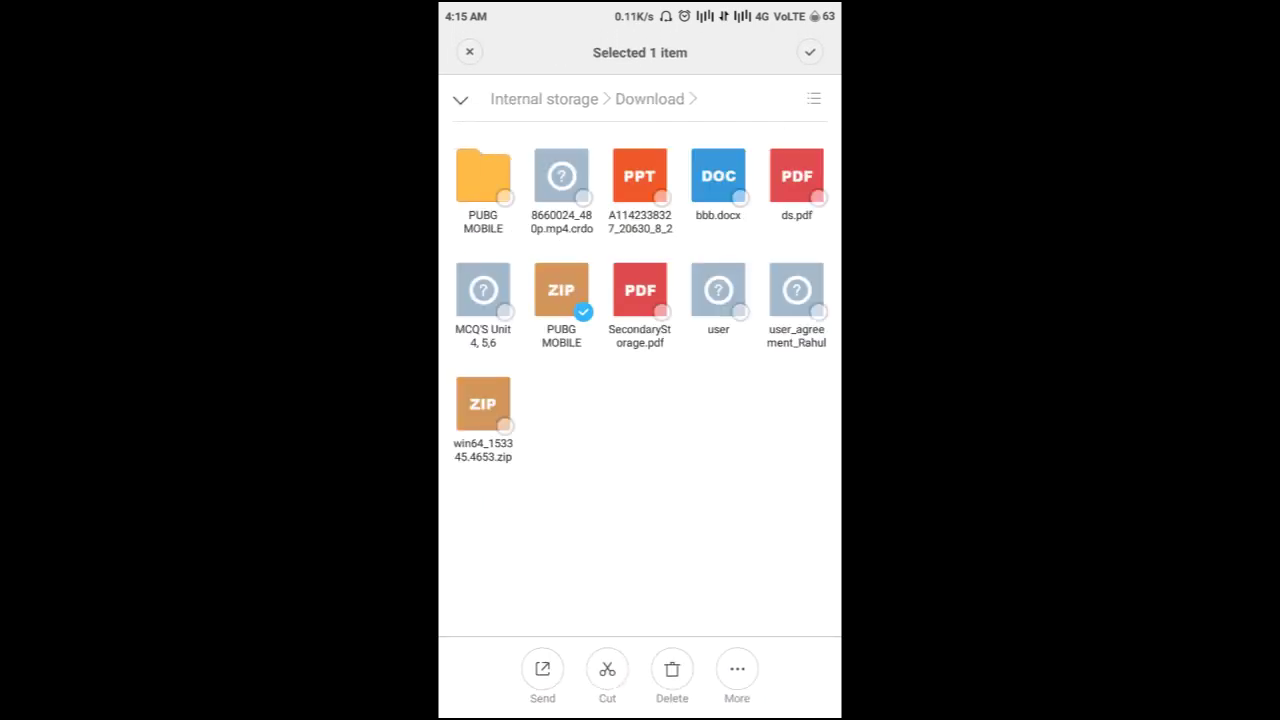
left_click(737, 669)
left_click(498, 414)
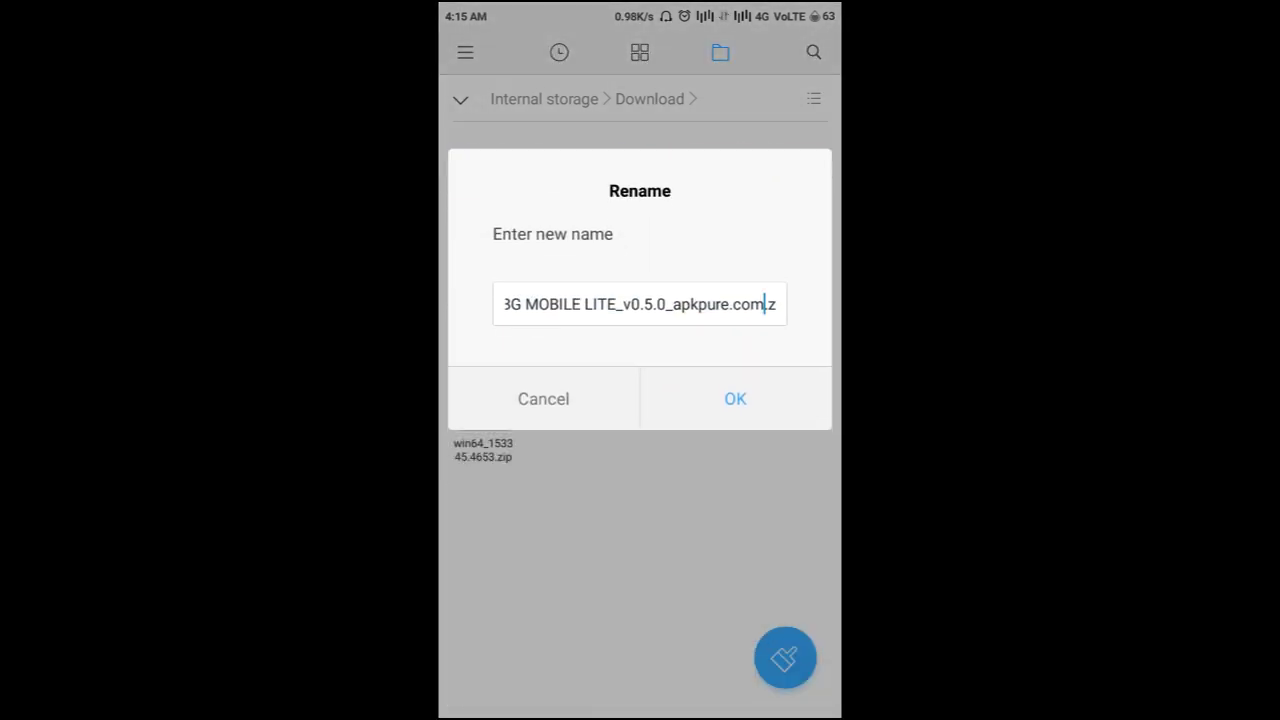
left_click(764, 304)
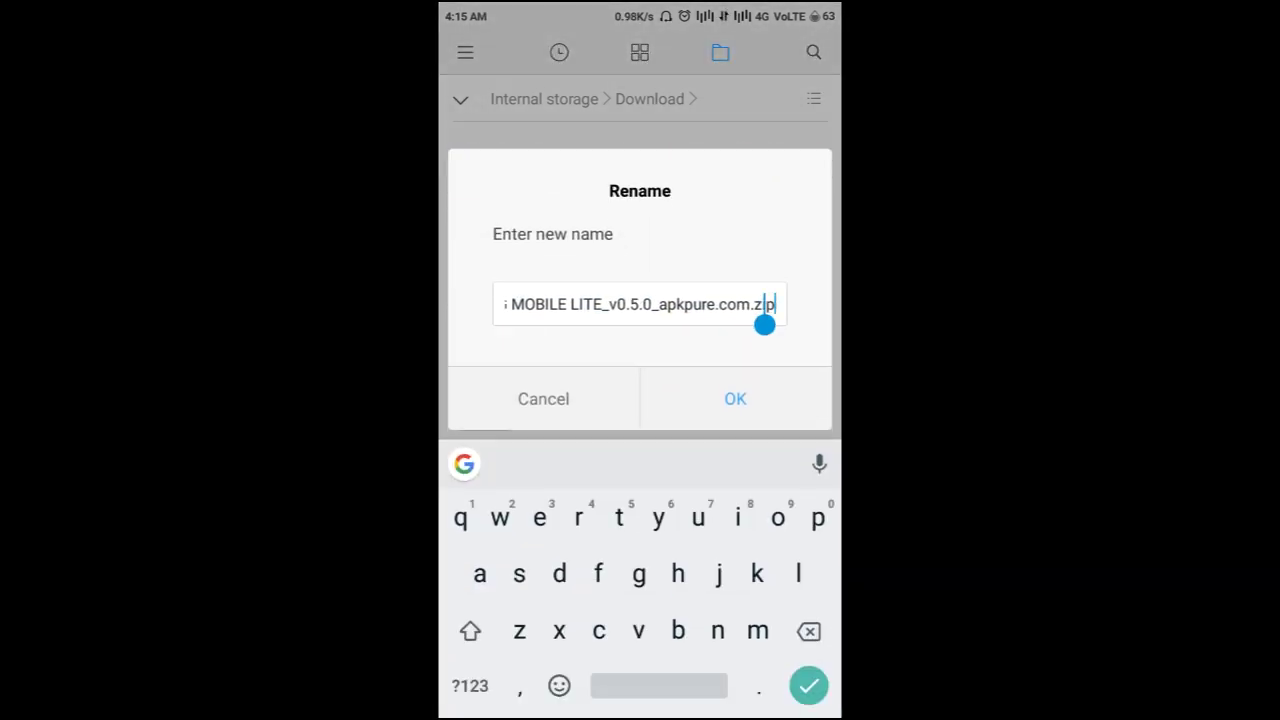
key("BackSpace")
key("BackSpace")
key("BackSpace")
type("x")
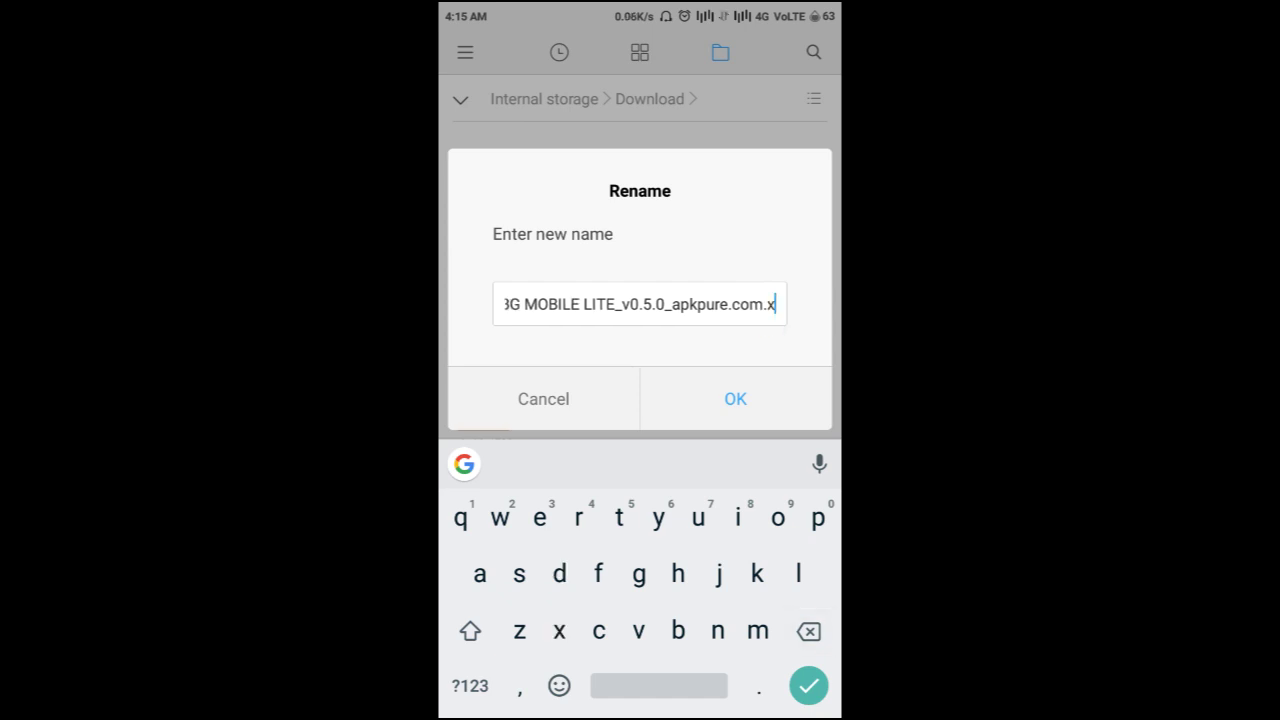
type("apk")
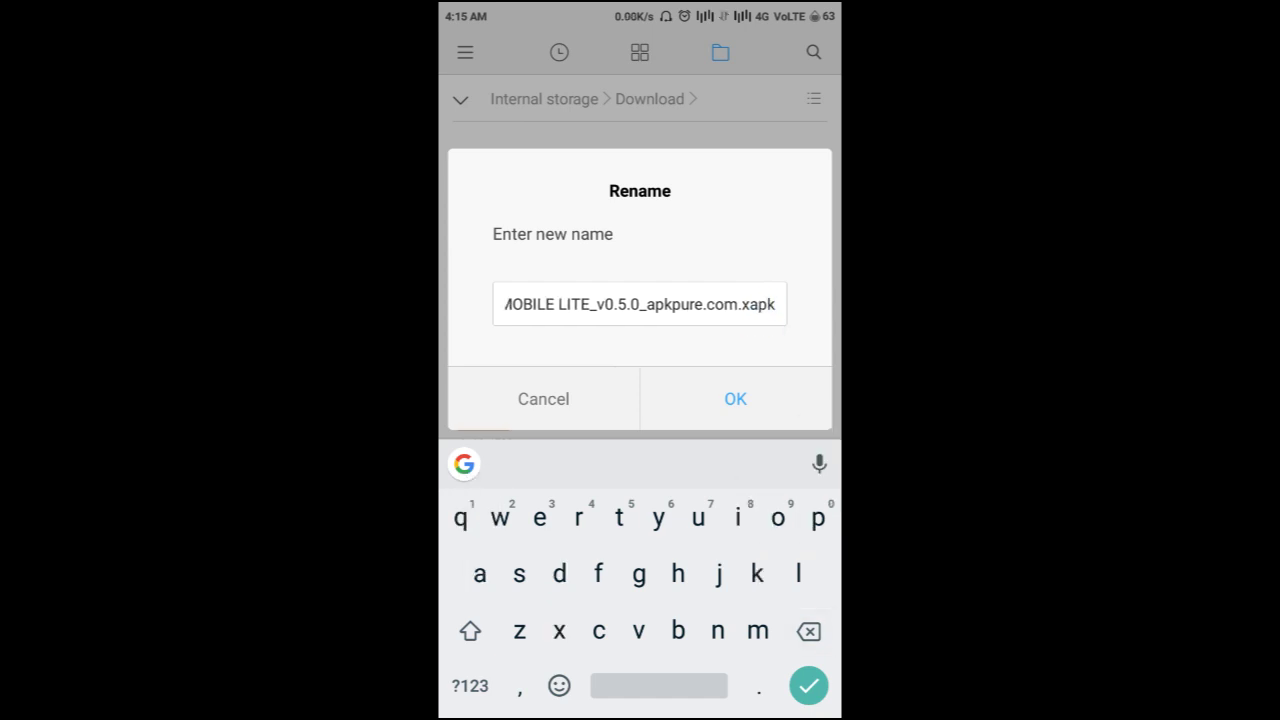
key("BackSpace")
key("BackSpace")
key("BackSpace")
key("BackSpace")
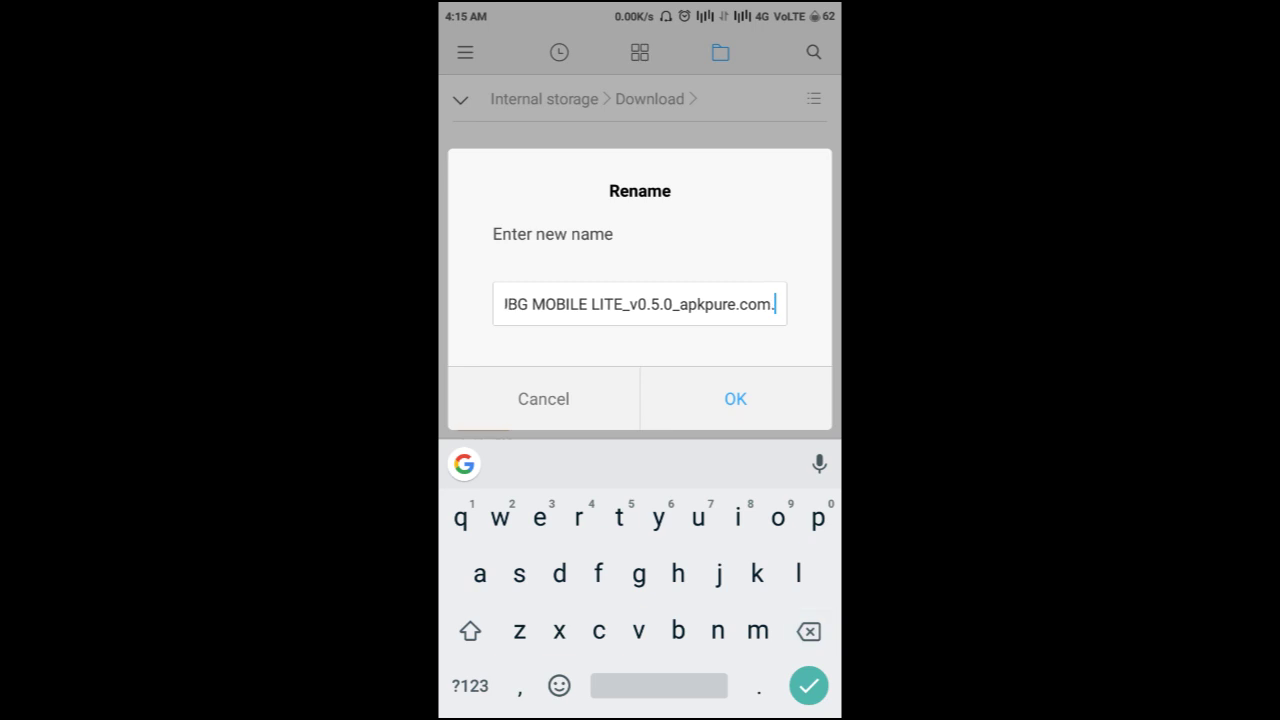
type("zip")
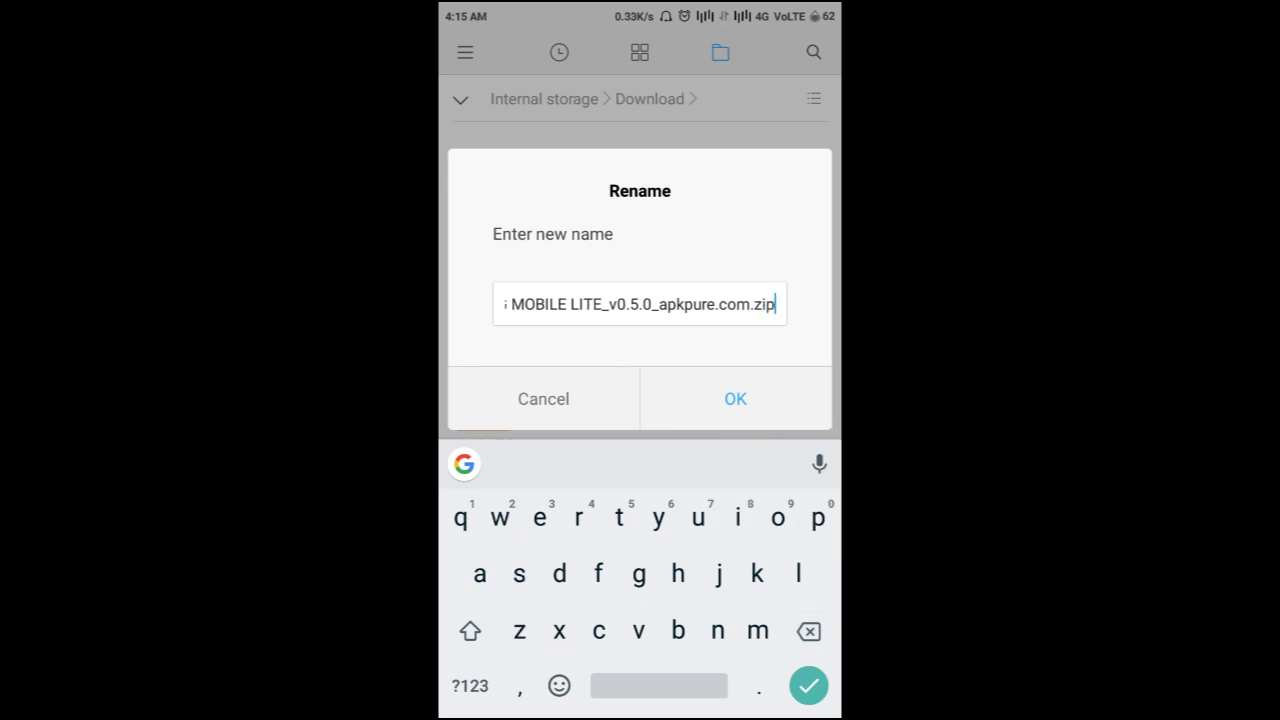
left_click(735, 398)
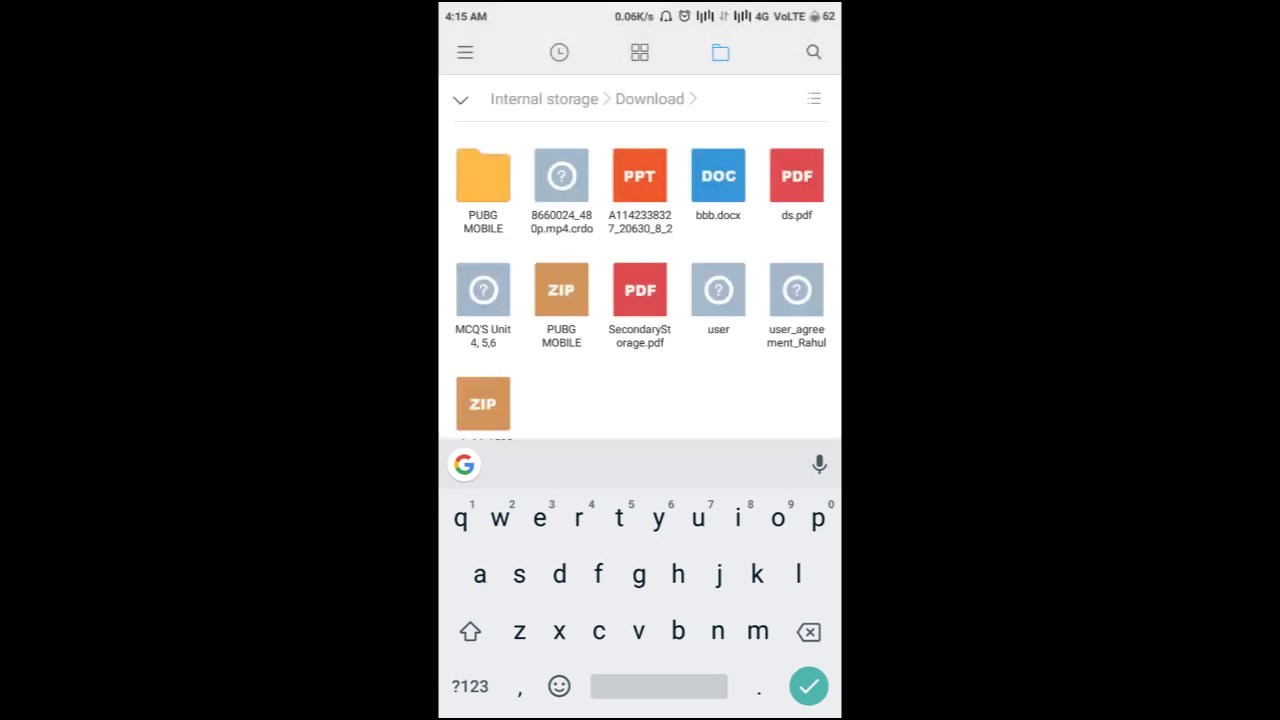
- Browse the PUBG Mobile Lite archive and launch com.tencent.iglite.apk's installer
left_click(561, 290)
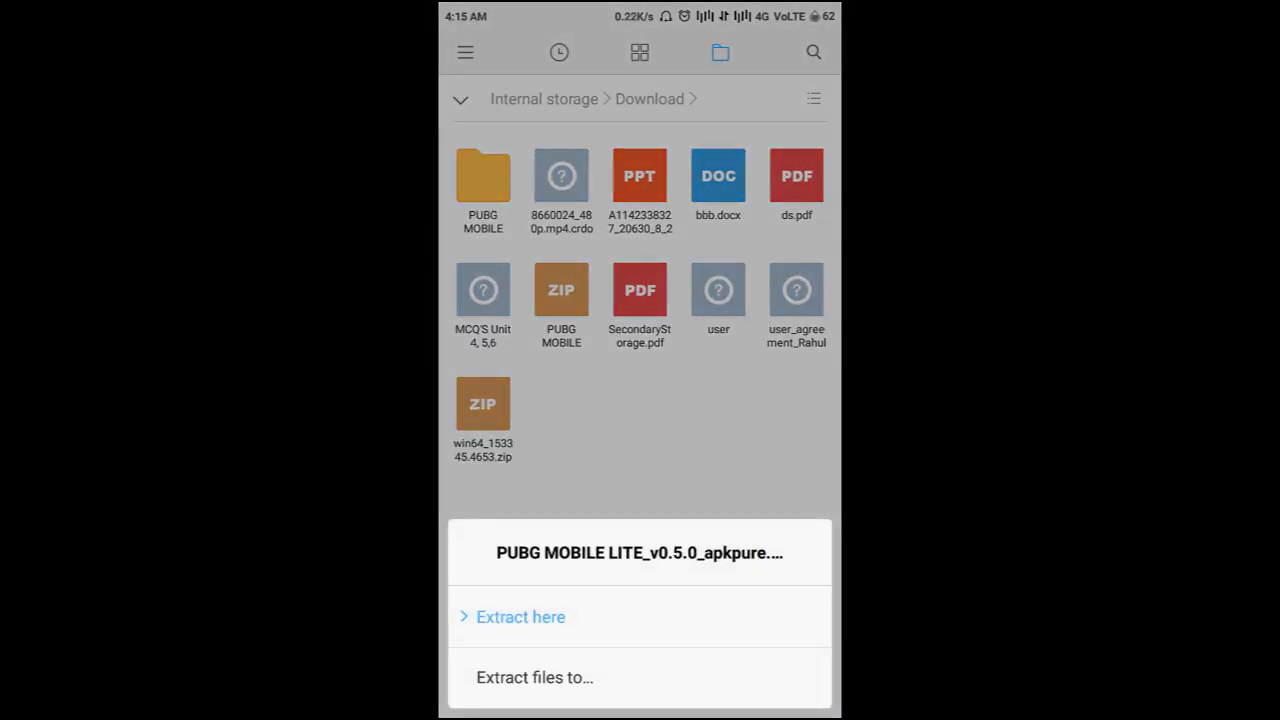
key("Escape")
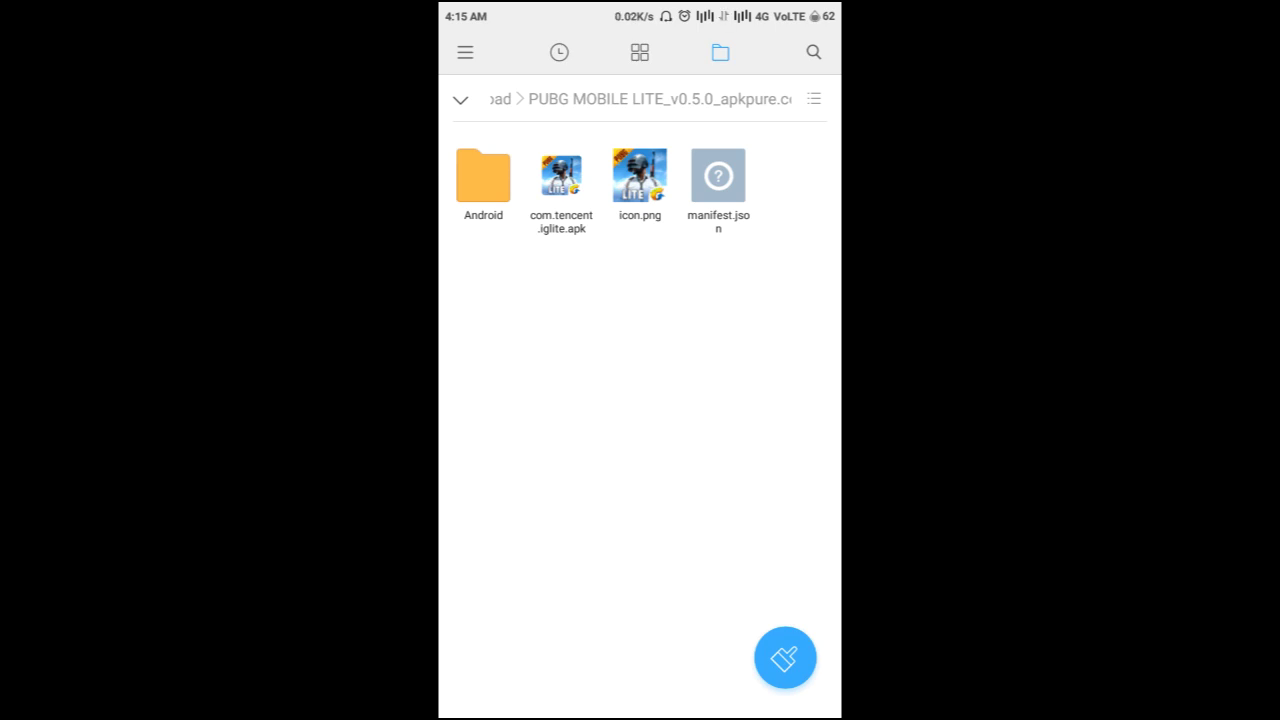
left_click(483, 176)
key("Escape")
left_click(561, 176)
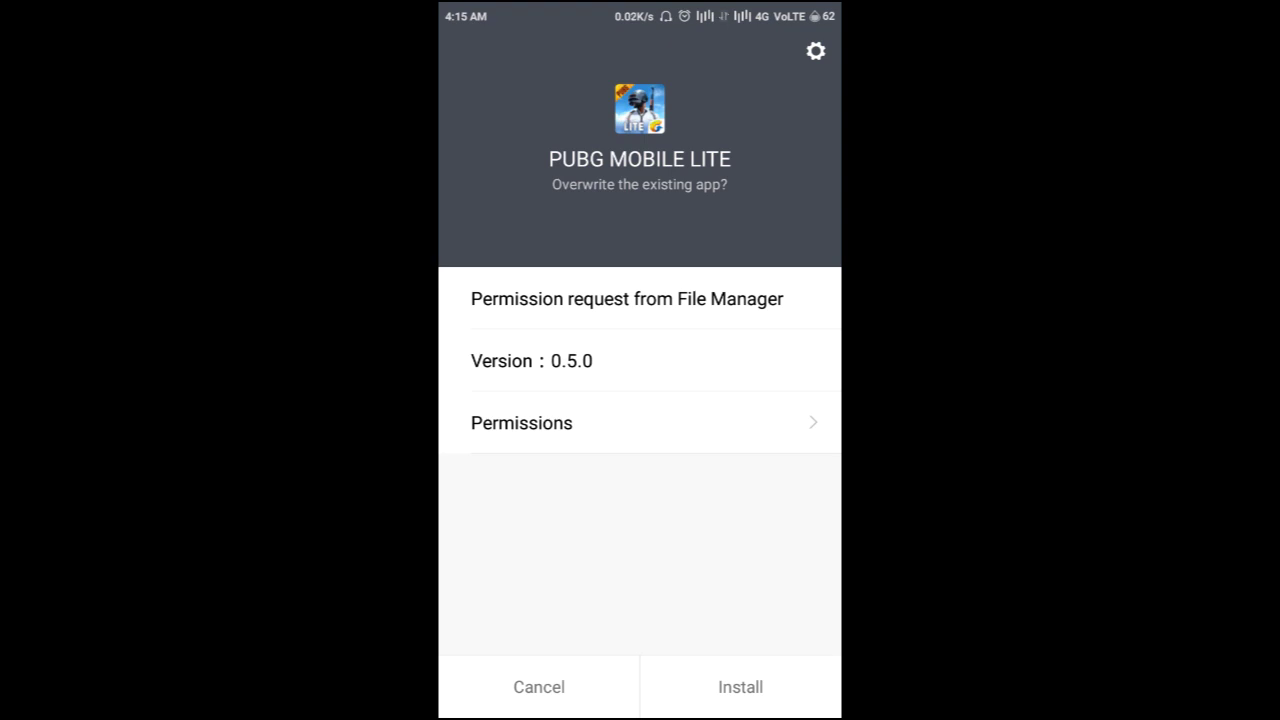
- Copy the com.tencent.iglite folder from the extracted Android/obb folder
key("Escape")
left_click(483, 176)
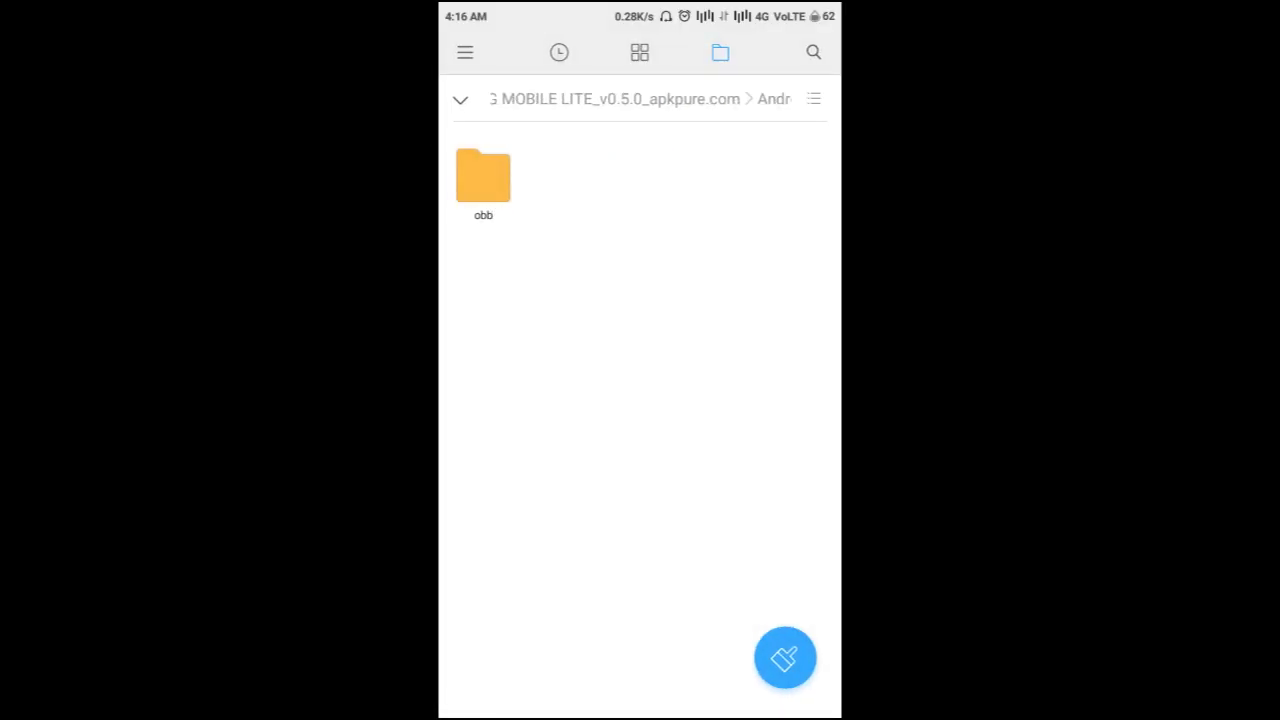
left_click(483, 176)
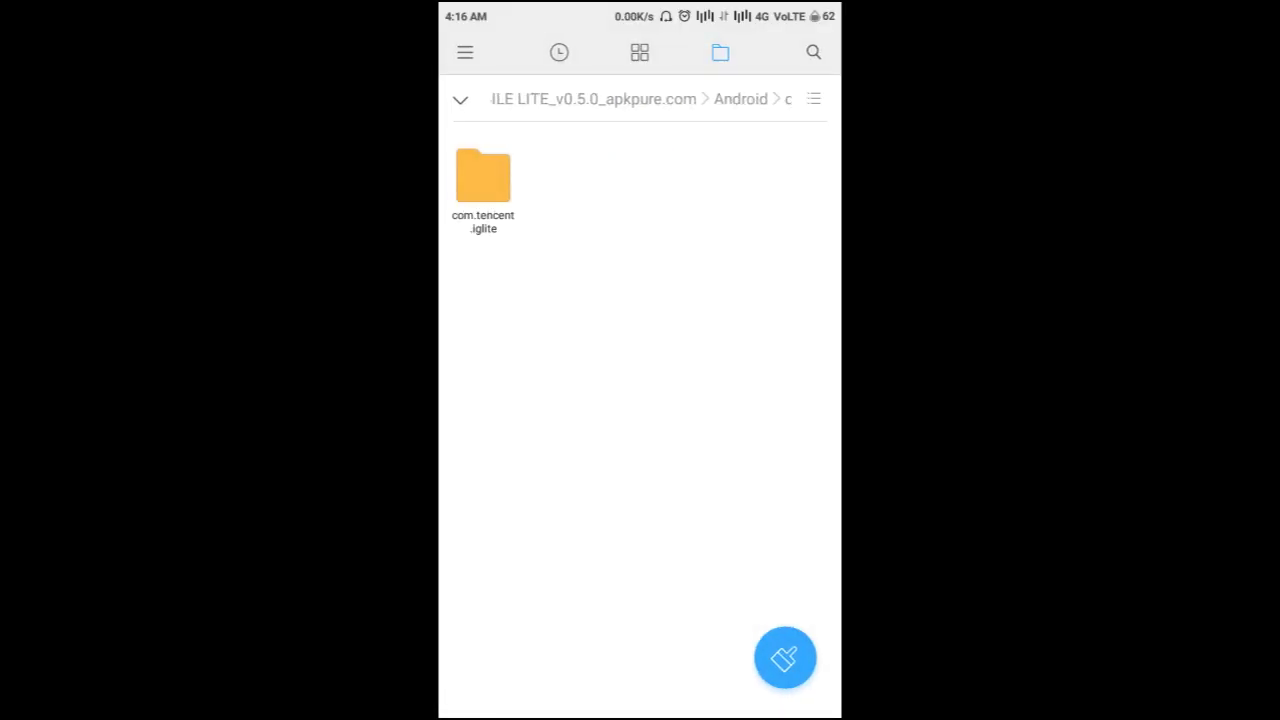
left_click(483, 176)
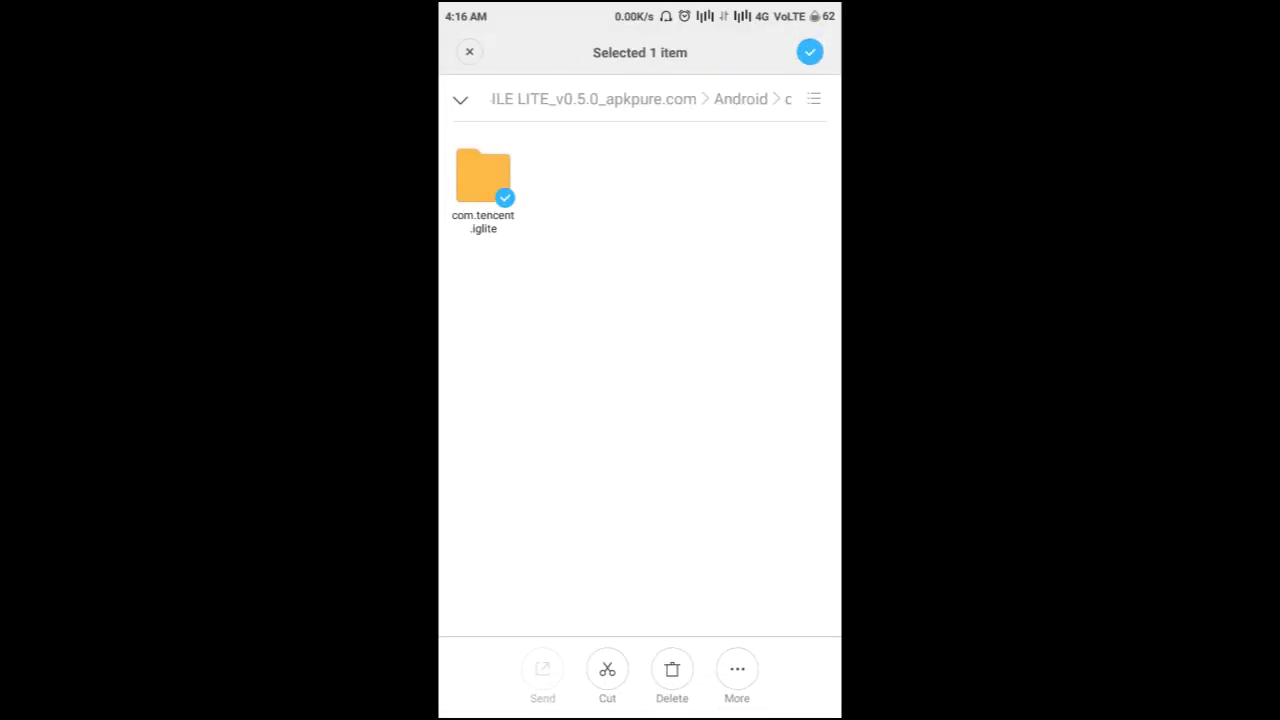
left_click(737, 669)
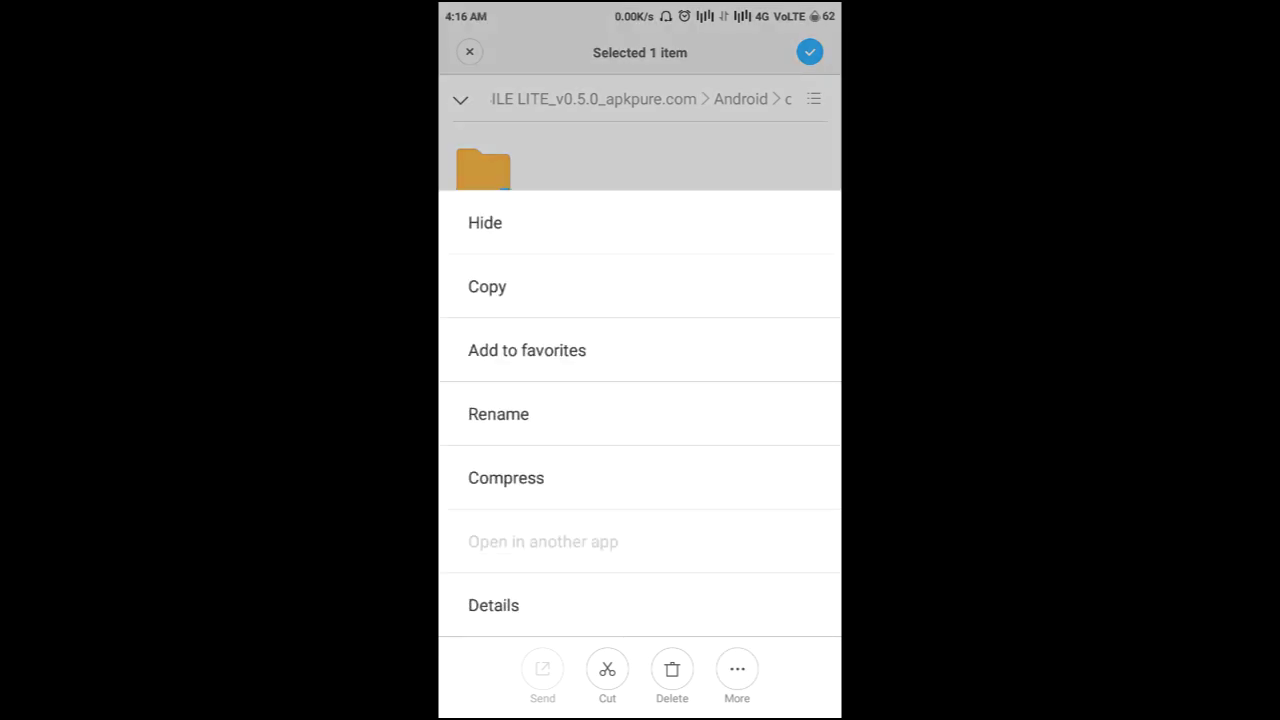
left_click(487, 286)
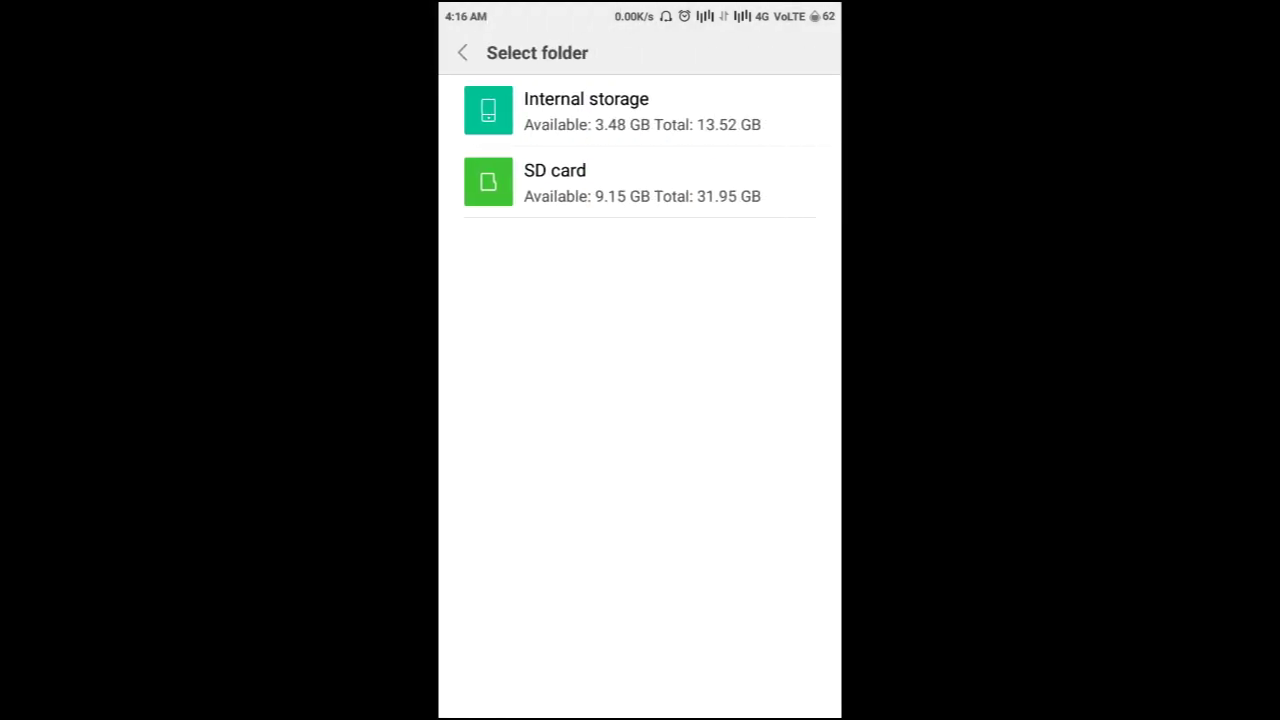
- Paste it into Internal storage's Android/obb, declining to replace the existing folder
left_click(590, 110)
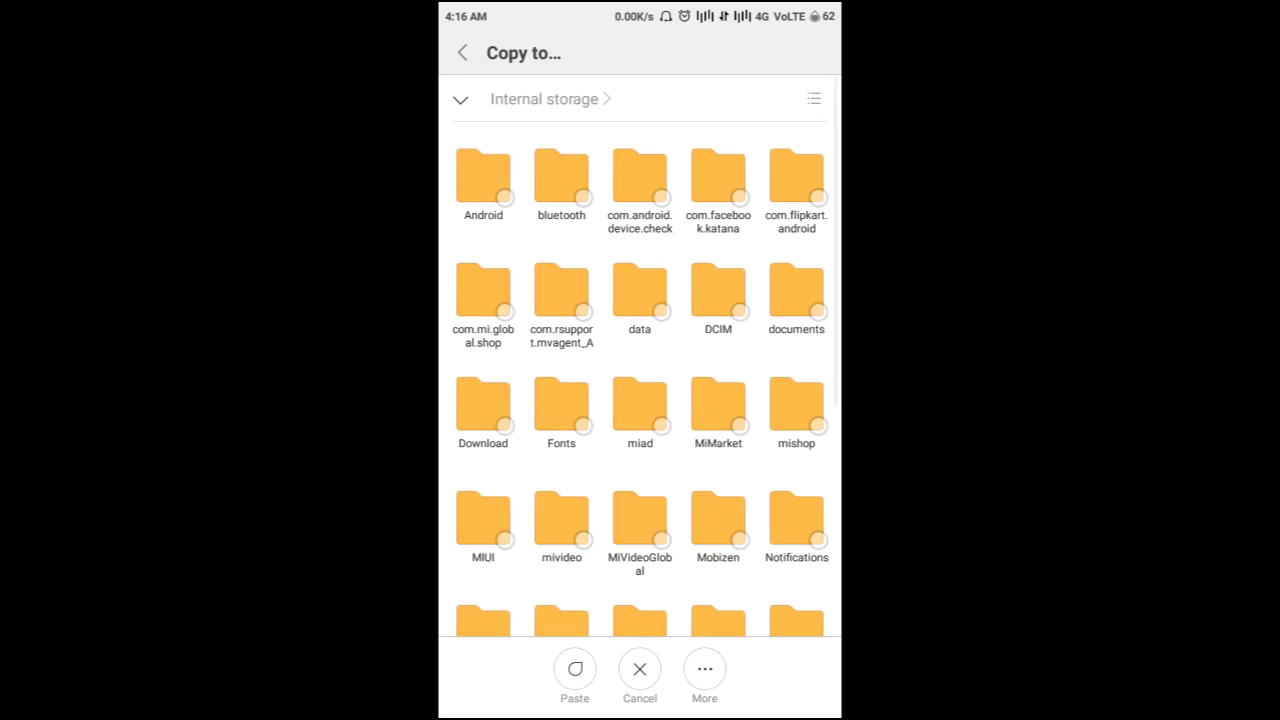
left_click(483, 177)
left_click(640, 177)
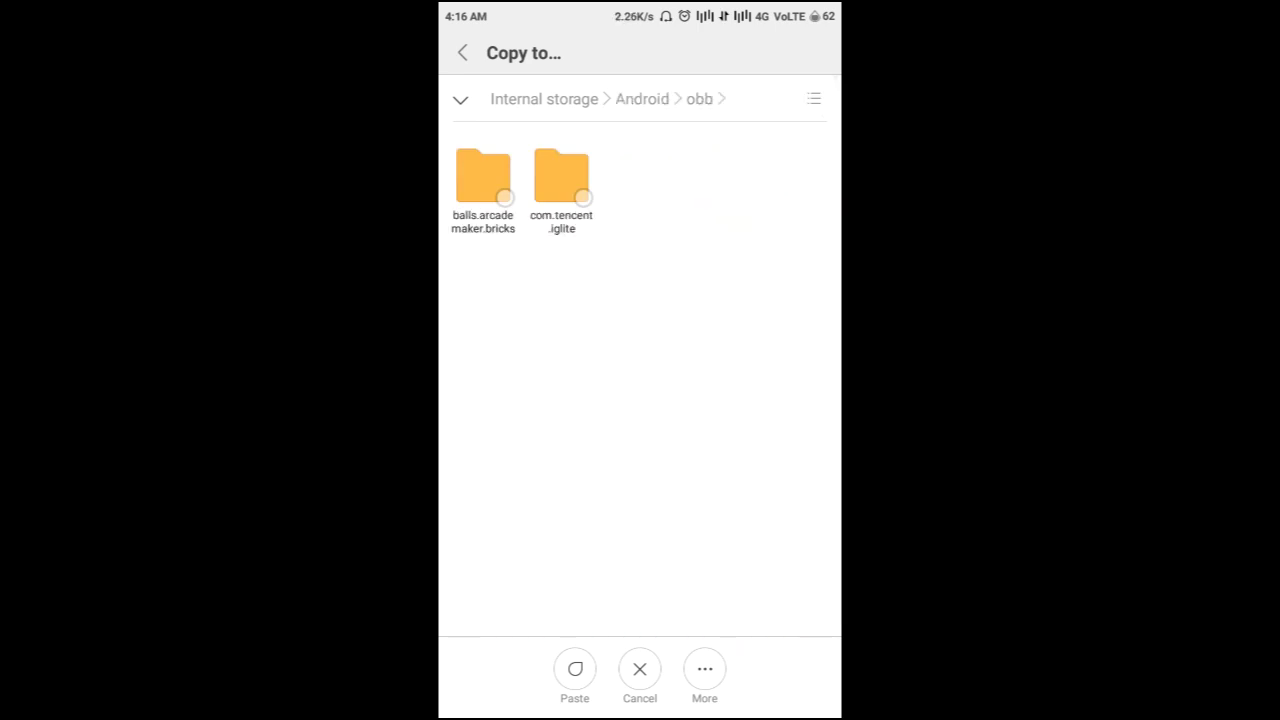
left_click(575, 669)
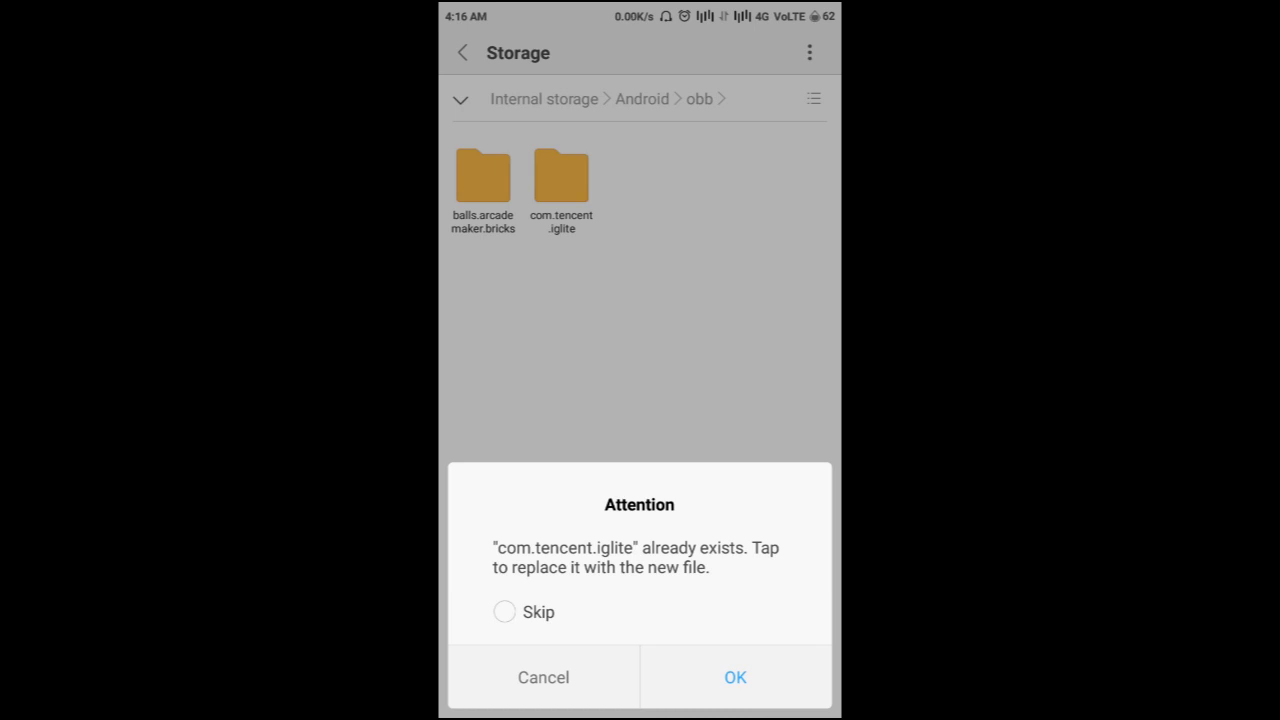
left_click(543, 677)
left_click(561, 185)
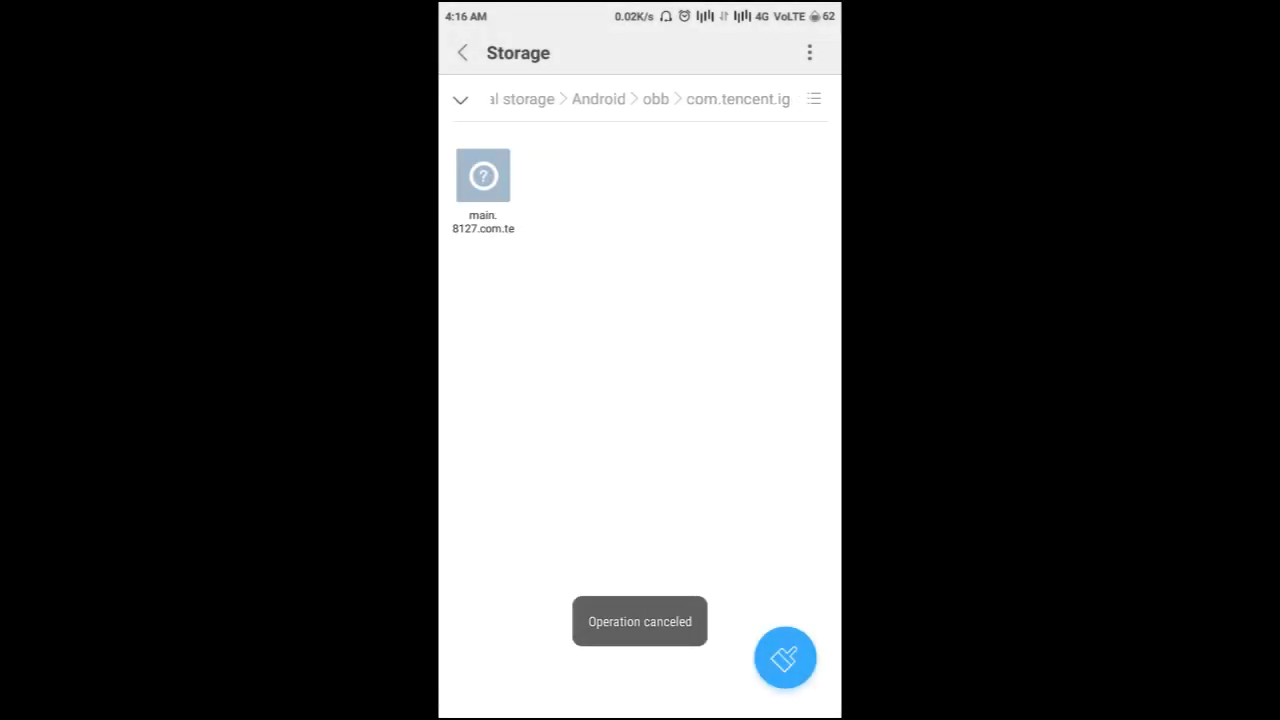
key("Escape")
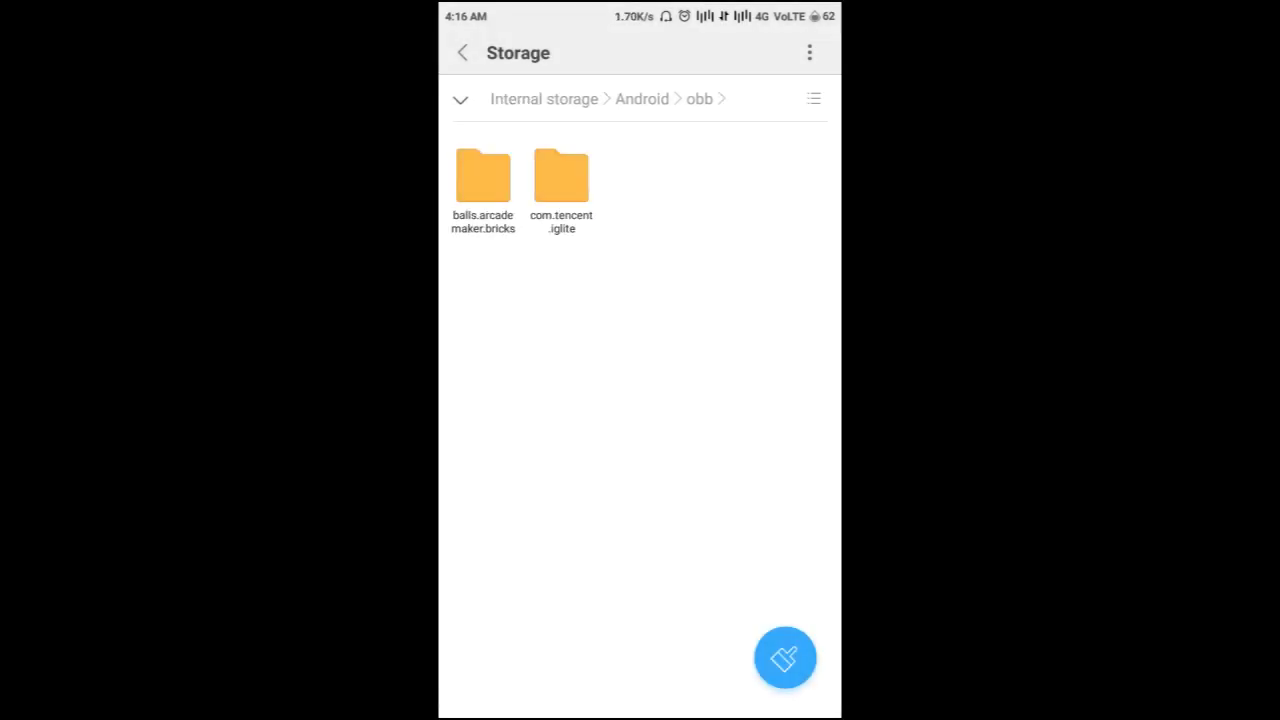
key("Escape")
key("Escape")
key("Escape")
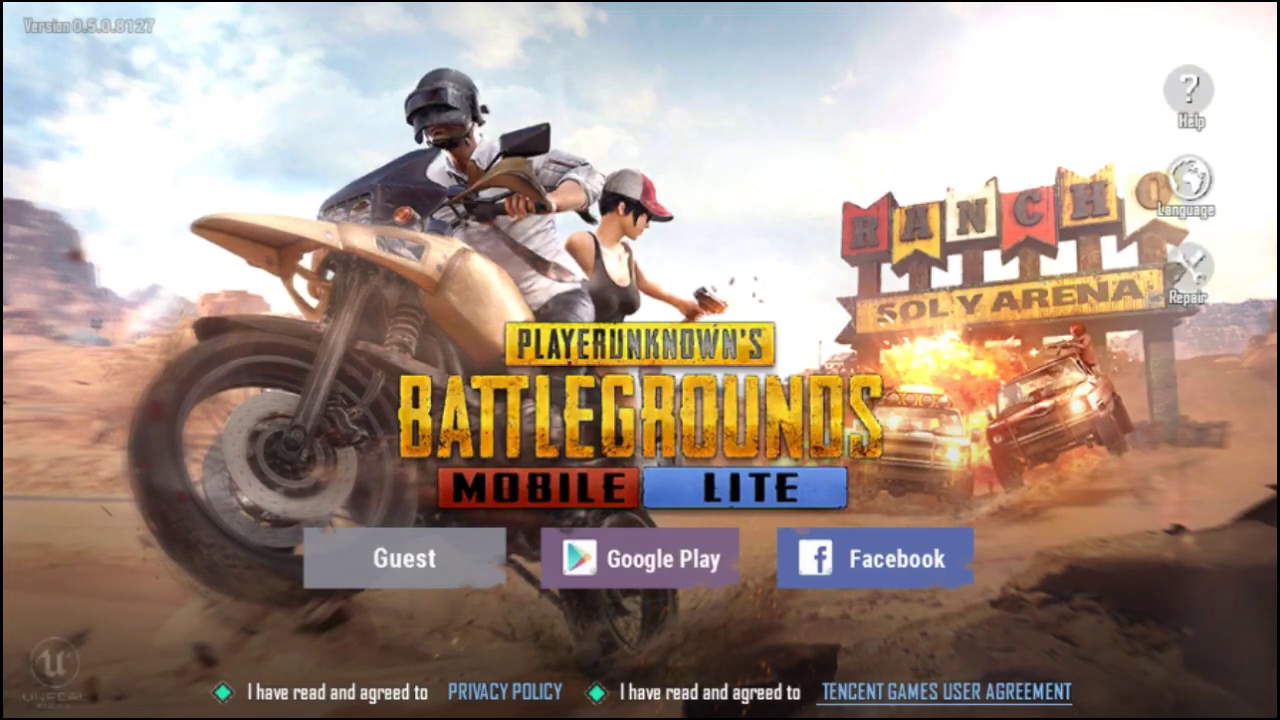
- Press Back at PUBG Mobile Lite's login screen to bring up the Exit game? prompt
key("Escape")
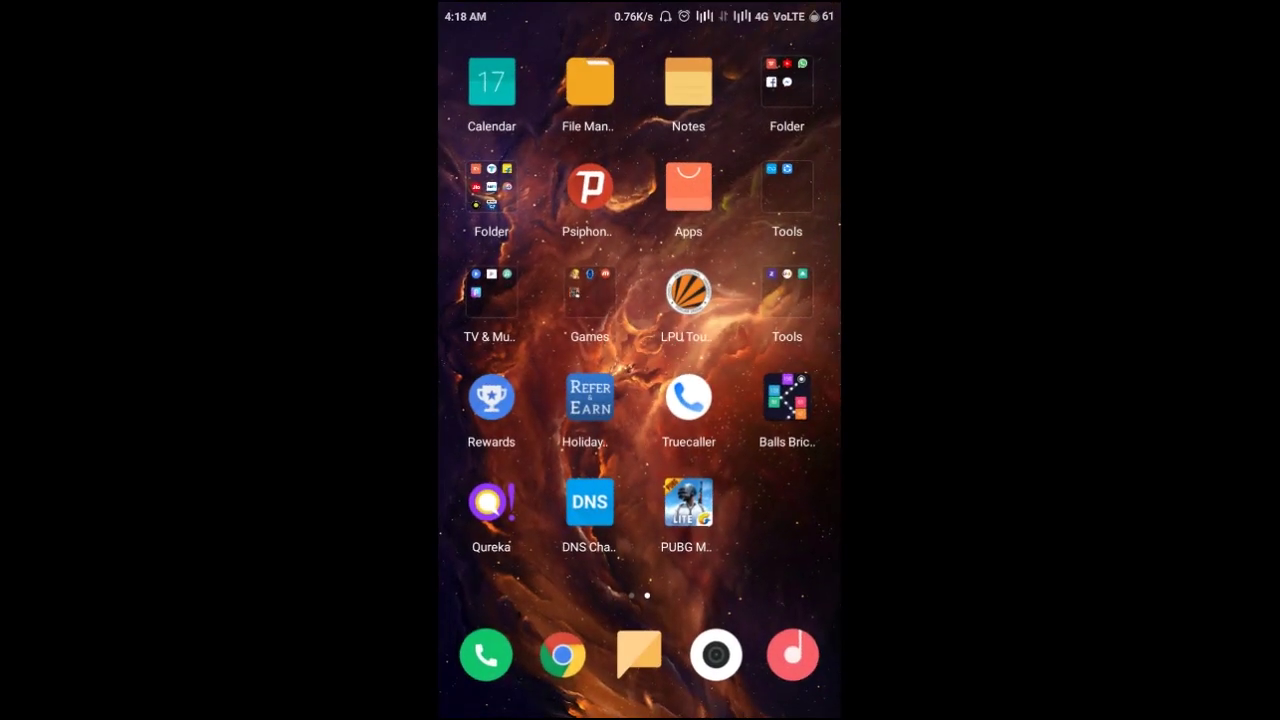
- Dismiss the recent apps and start a Play Store search for 'dns'
key("alt+Tab")
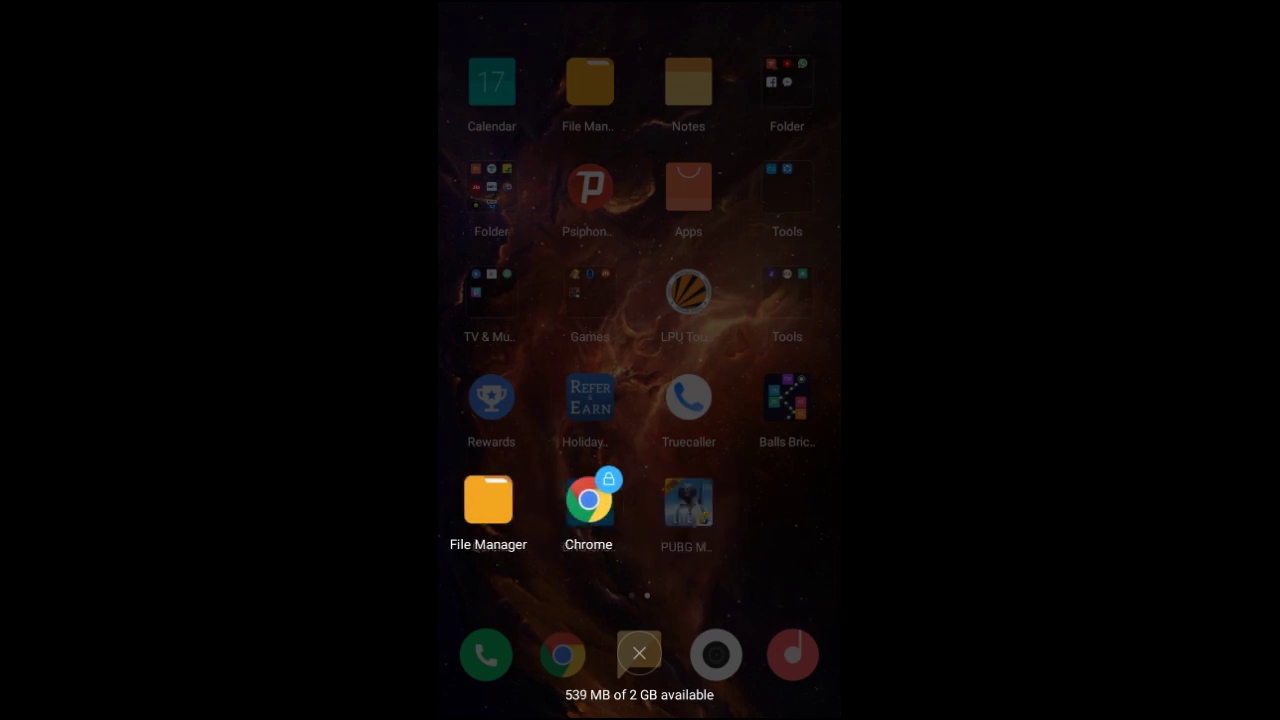
key("Escape")
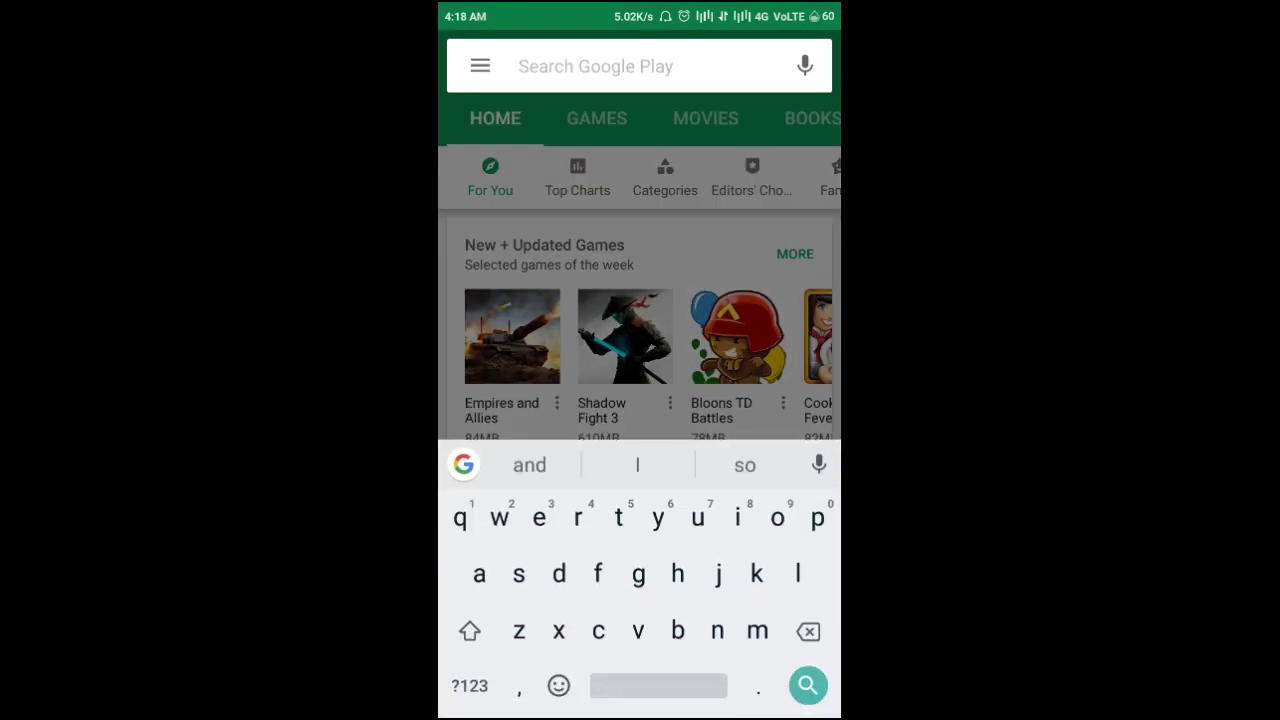
type("dn")
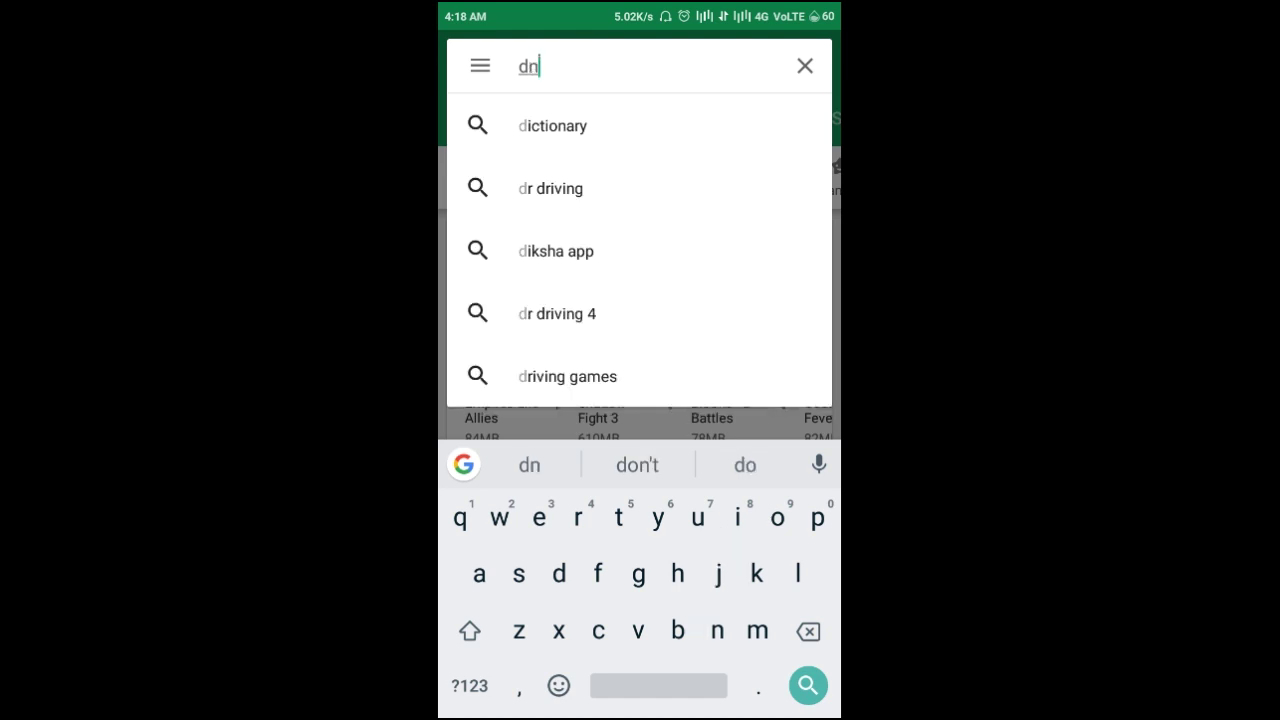
type("s")
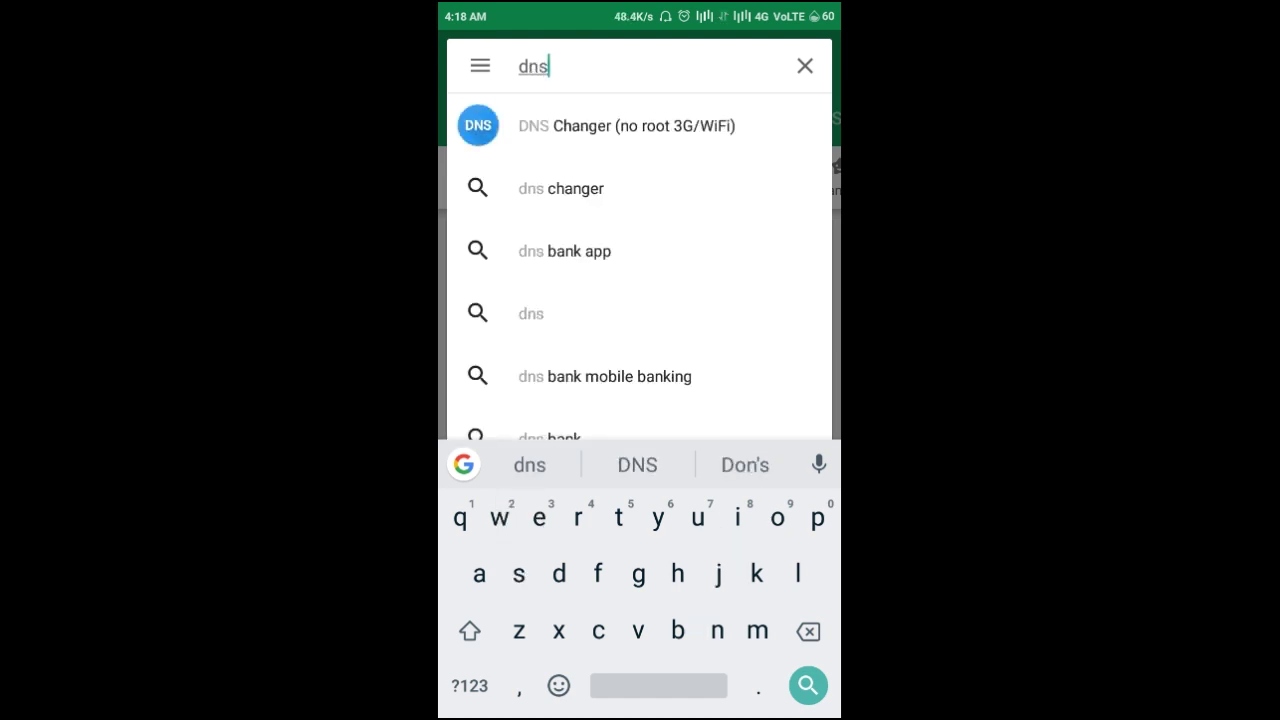
- Pick DNS Changer (no root 3G/WiFi) from the suggestions and launch it
left_click(627, 125)
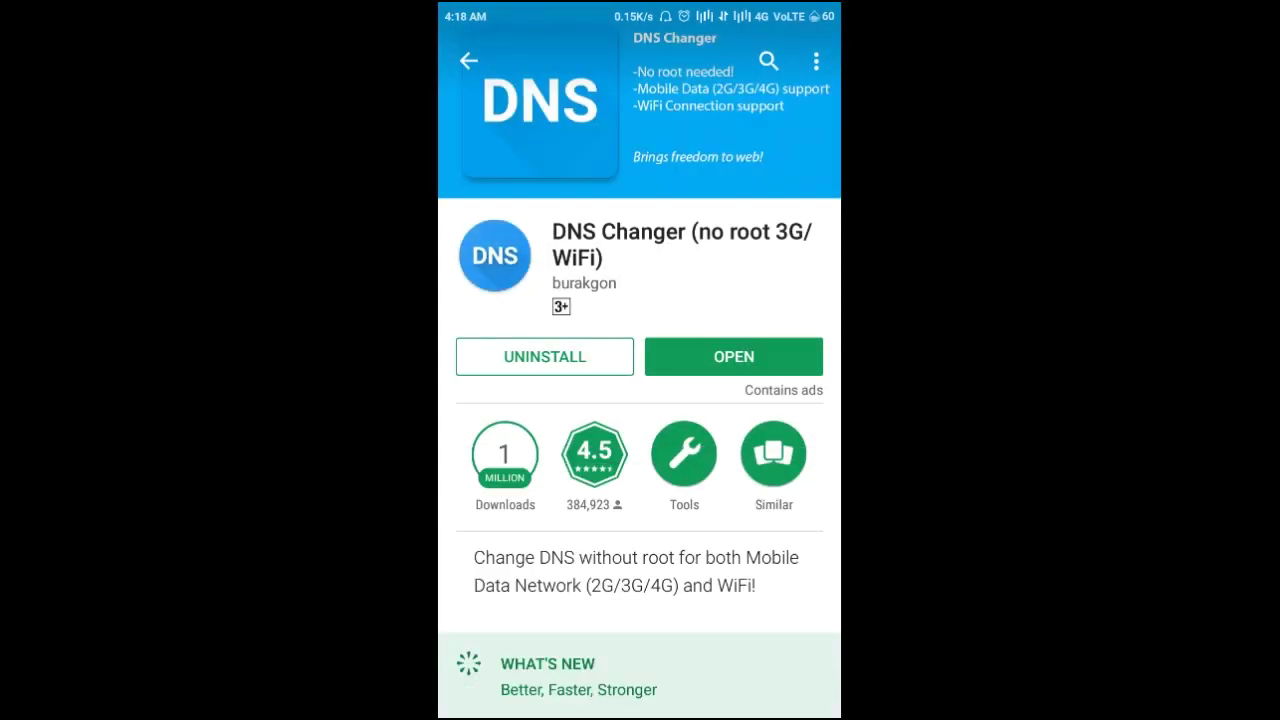
left_click(734, 357)
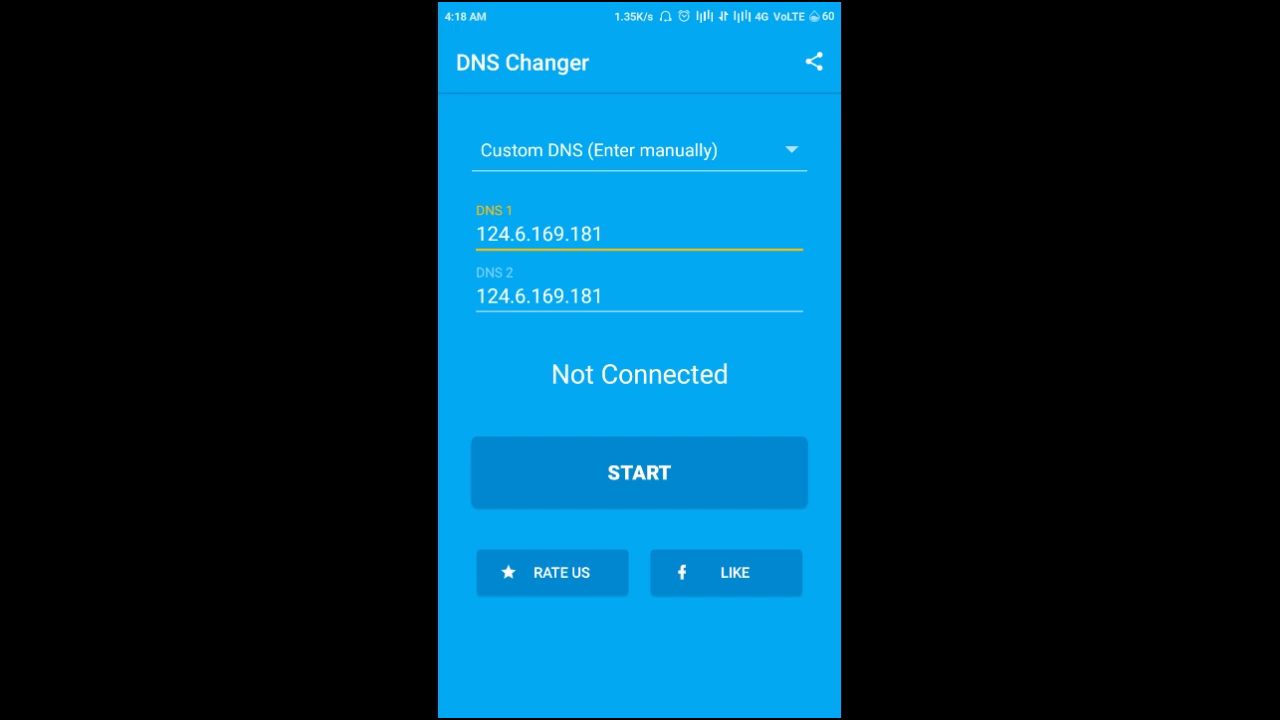
- Start DNS Changer with the manually entered custom DNS 124.6.169.181
left_click(640, 150)
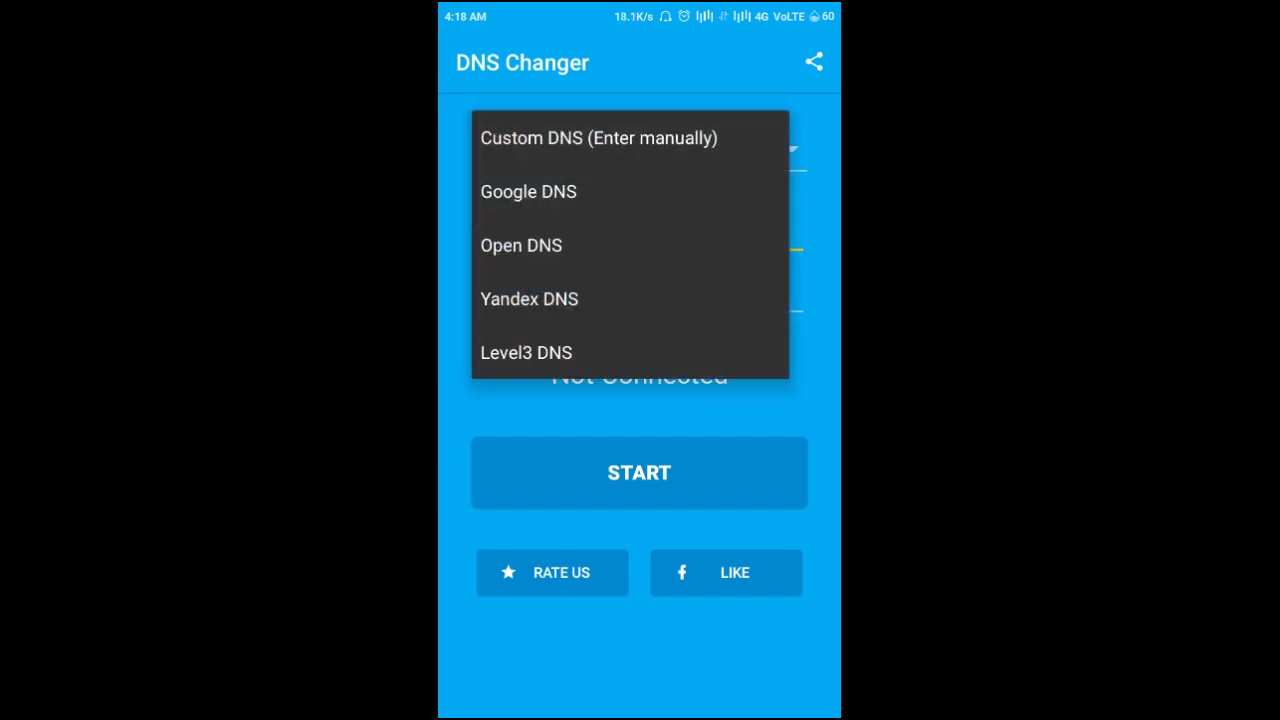
left_click(599, 138)
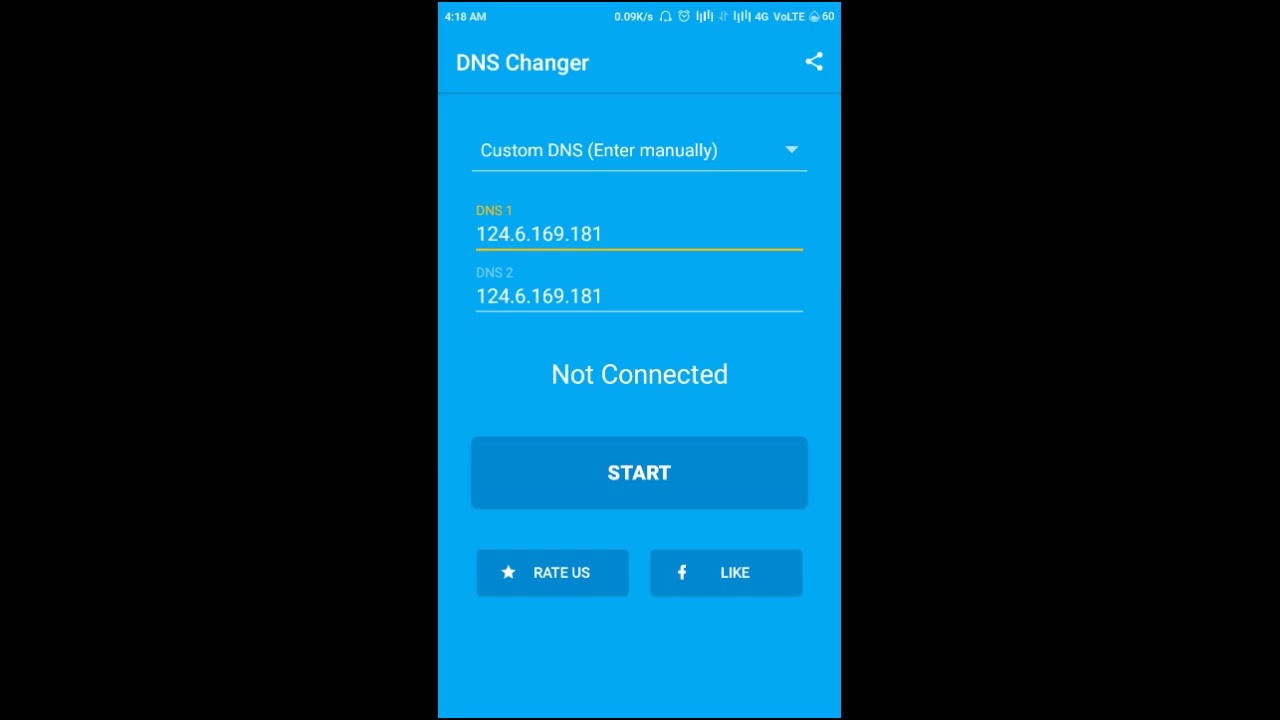
left_click(639, 472)
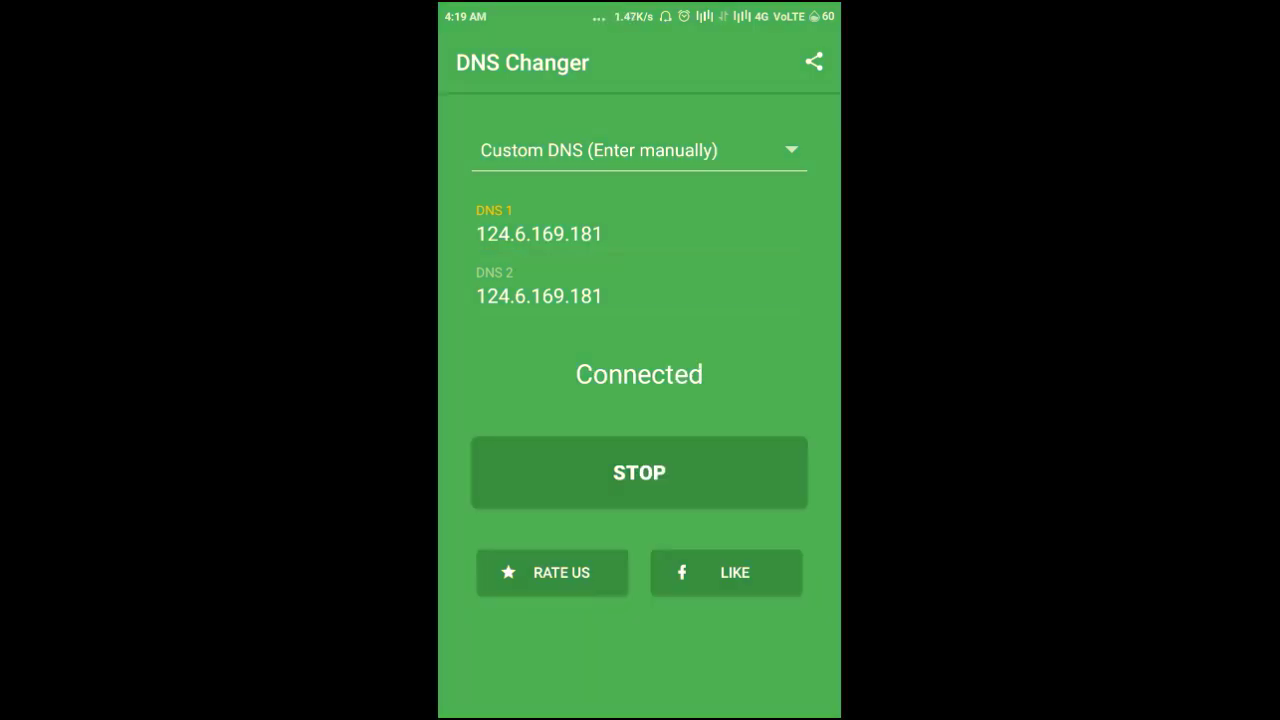
- Leave DNS Changer and move to the second home screen page
key("Escape")
key("Home")
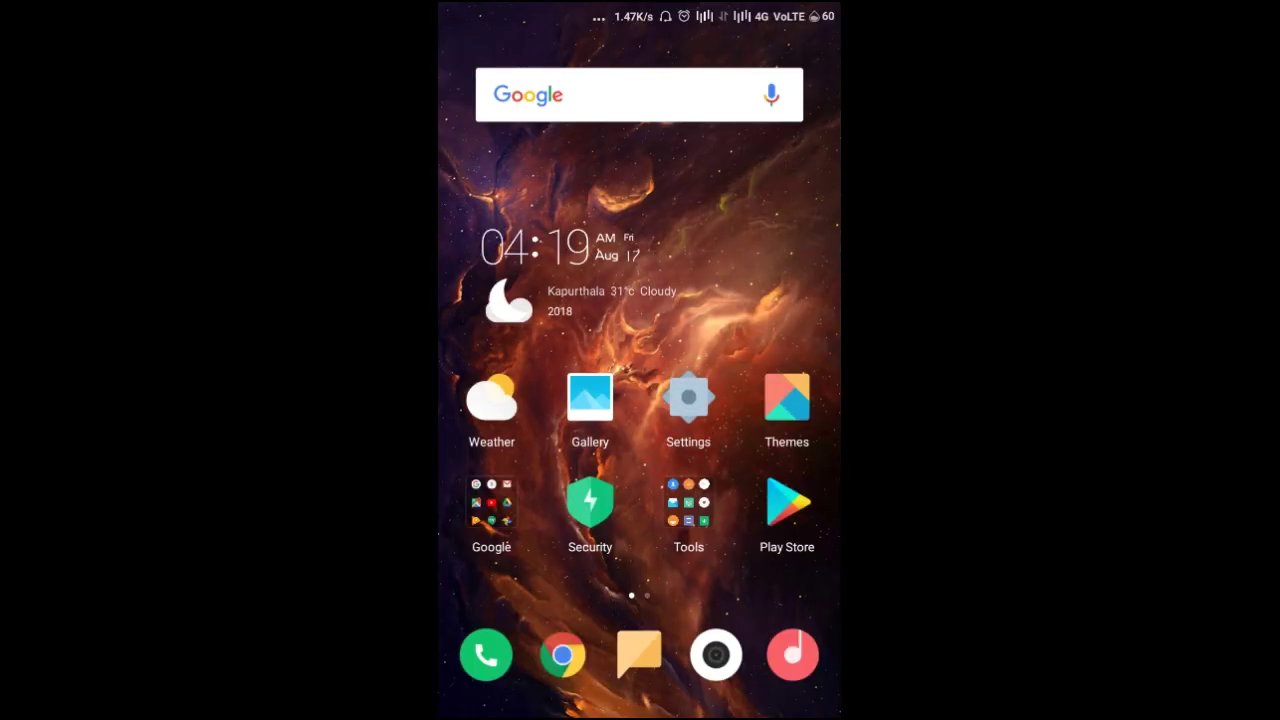
key("alt+Tab")
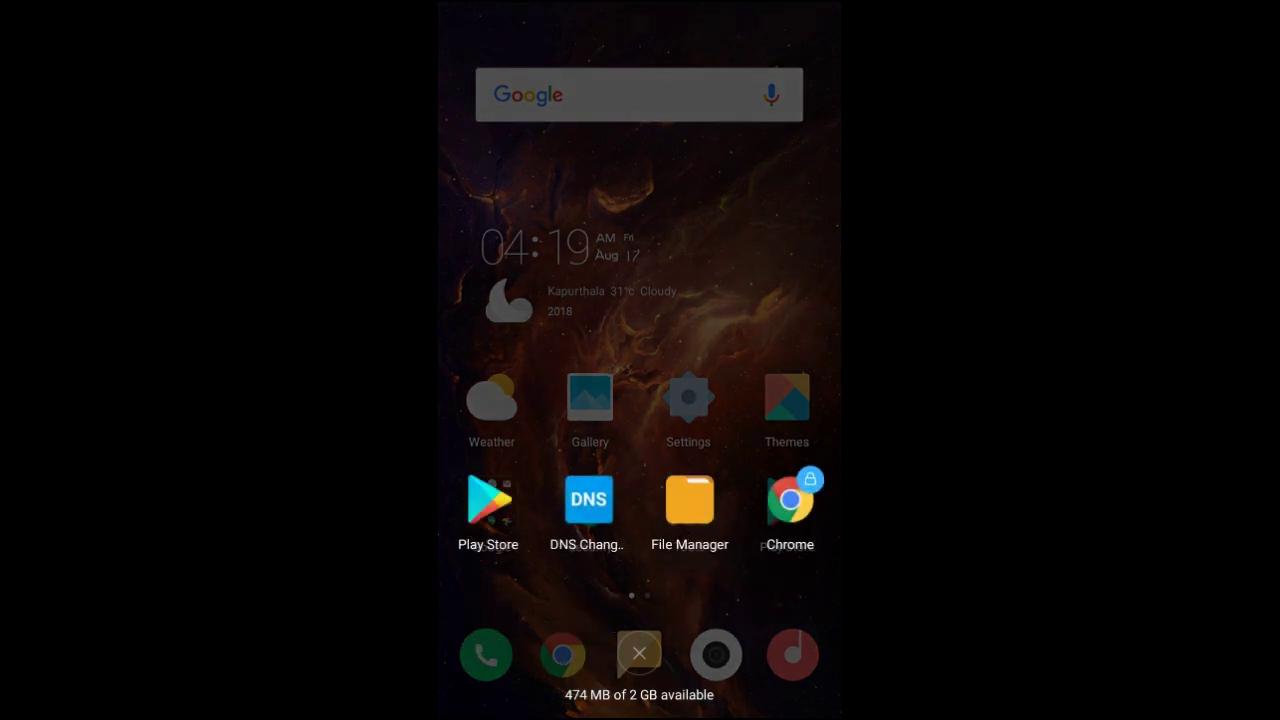
key("Home")
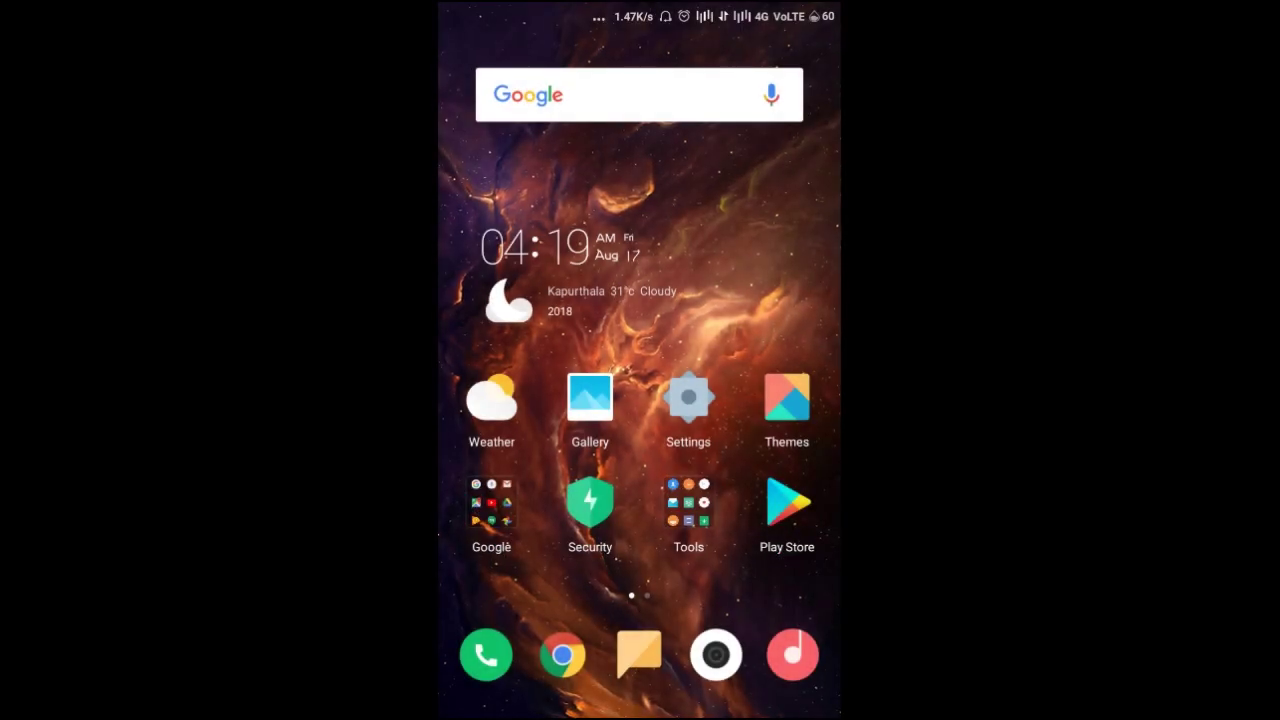
left_click_drag(760, 400, 500, 400)
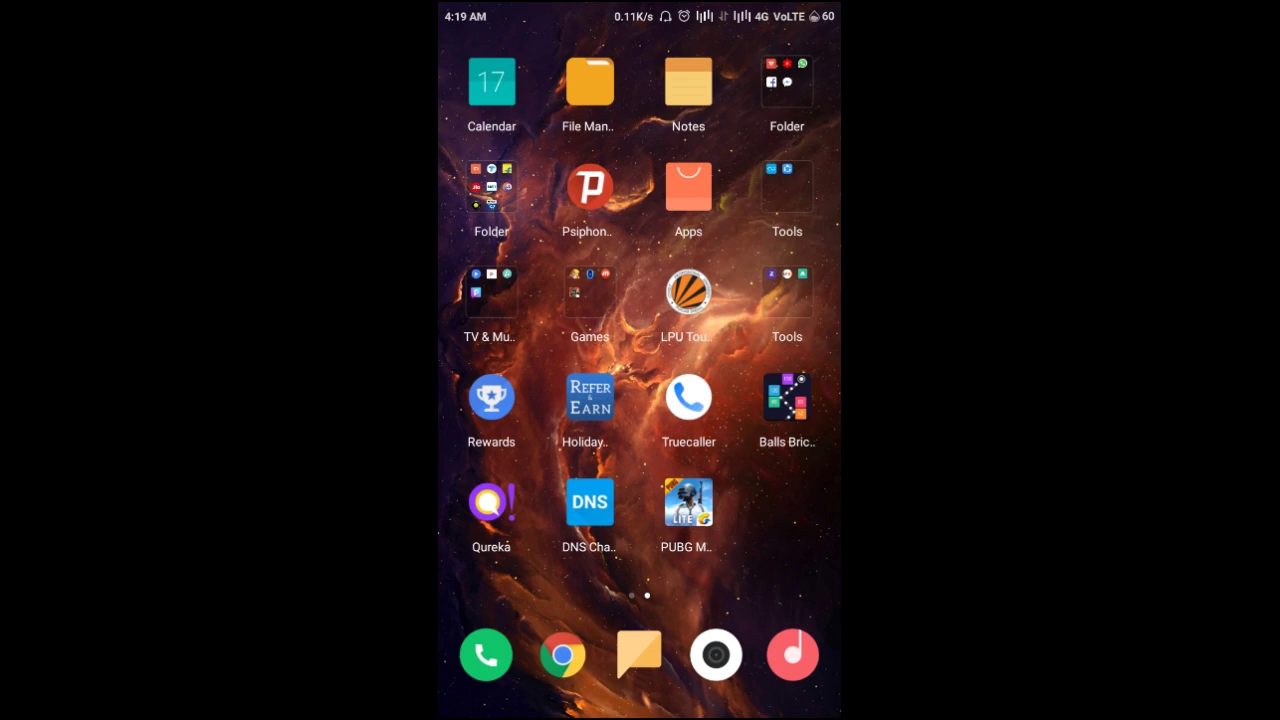